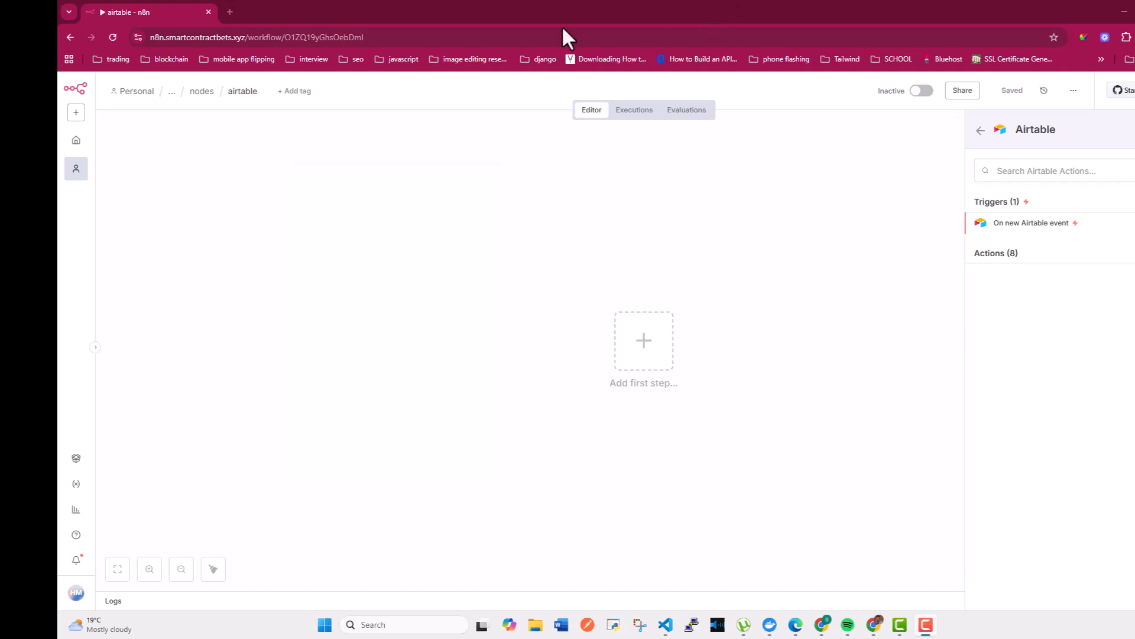
# Back in n8n, search 'airt' and add an Airtable 'Get a record' node to the workflow
pyautogui.click(230, 12)
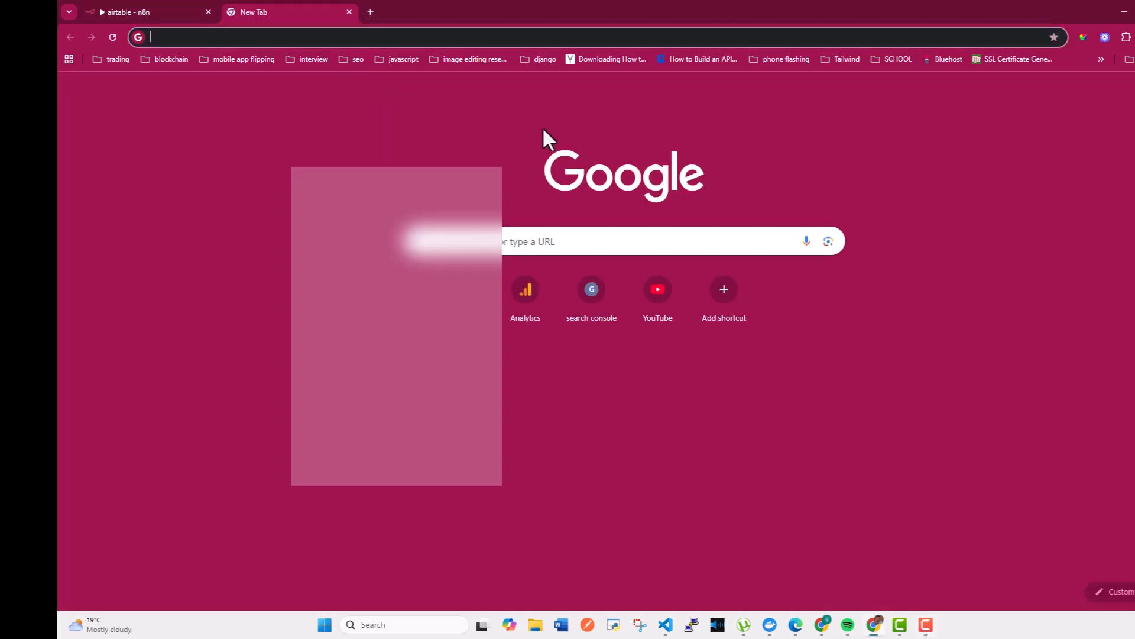
pyautogui.click(123, 7)
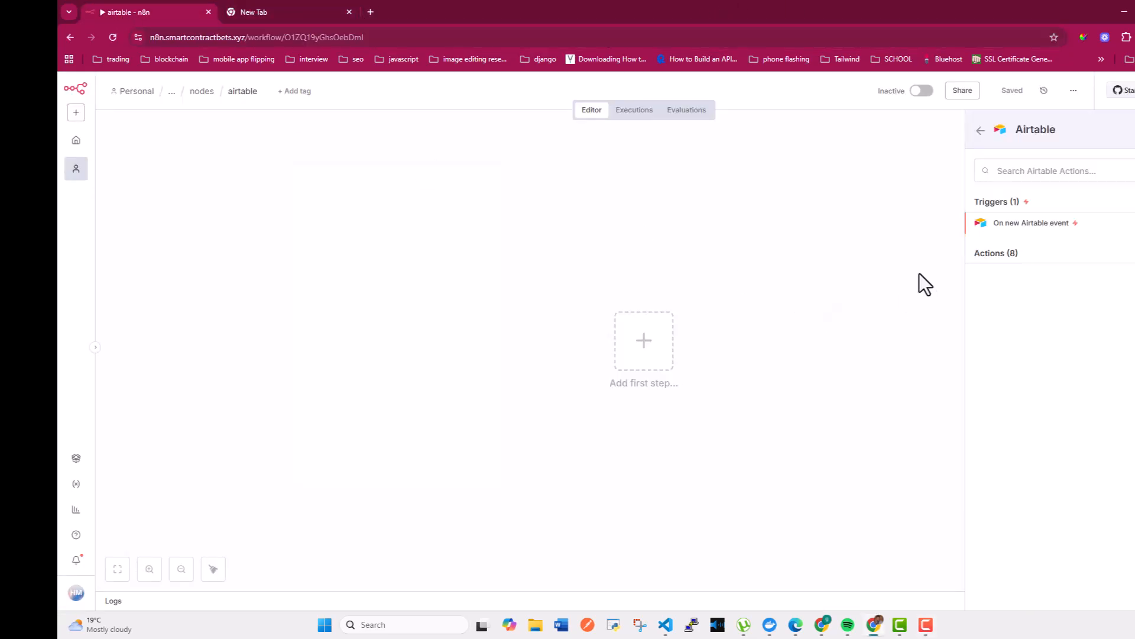
pyautogui.click(977, 131)
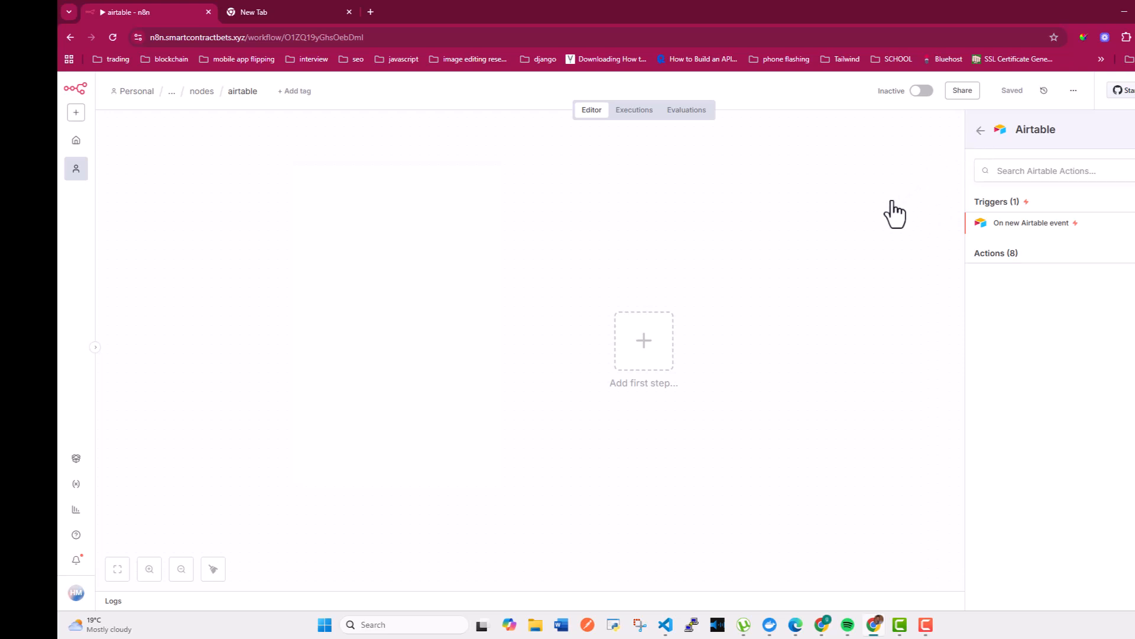
pyautogui.click(635, 348)
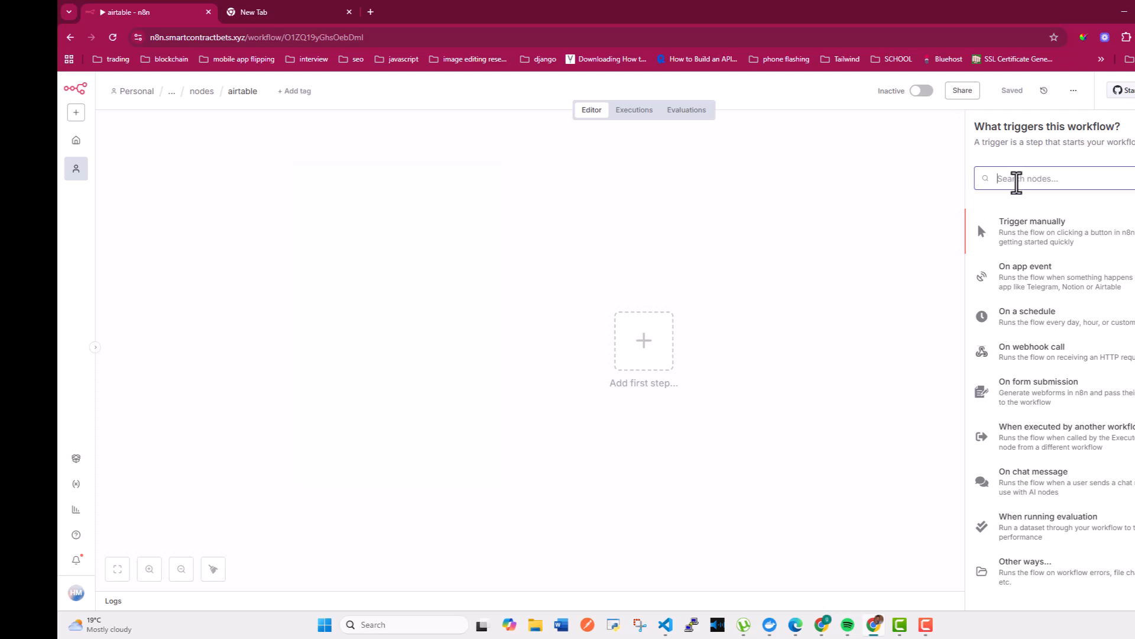
pyautogui.write('airt')
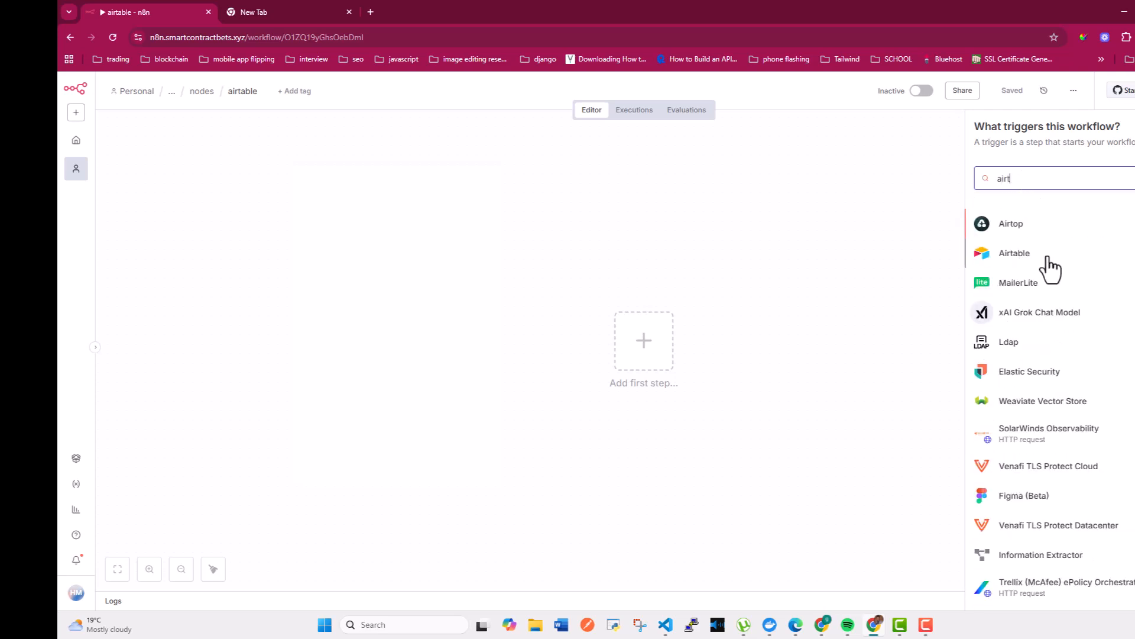
pyautogui.click(1075, 256)
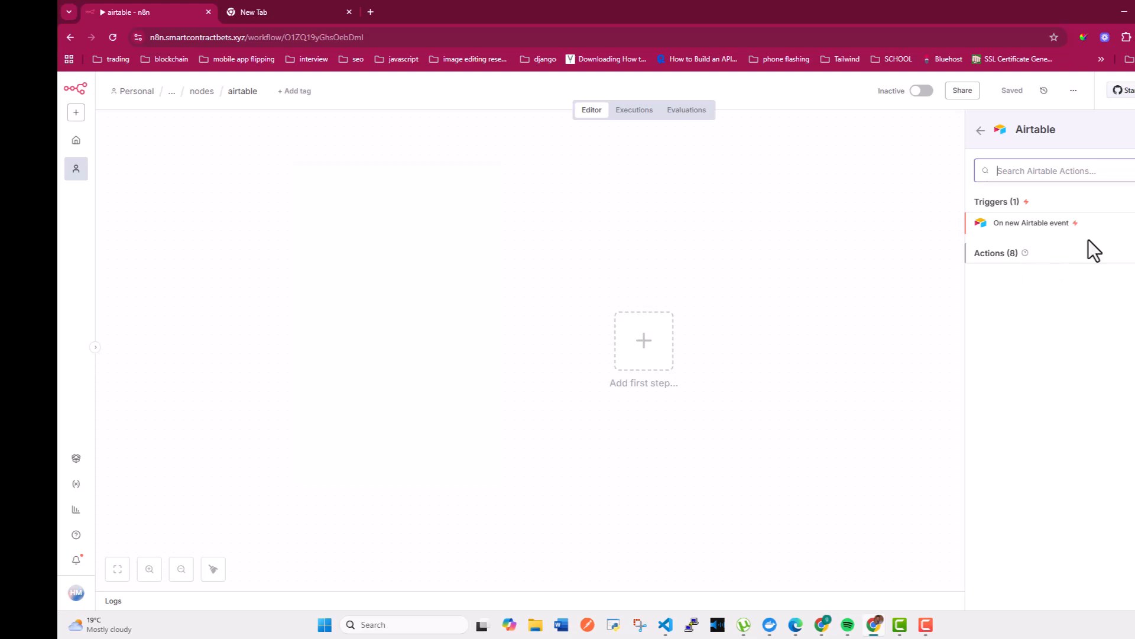
pyautogui.click(1129, 259)
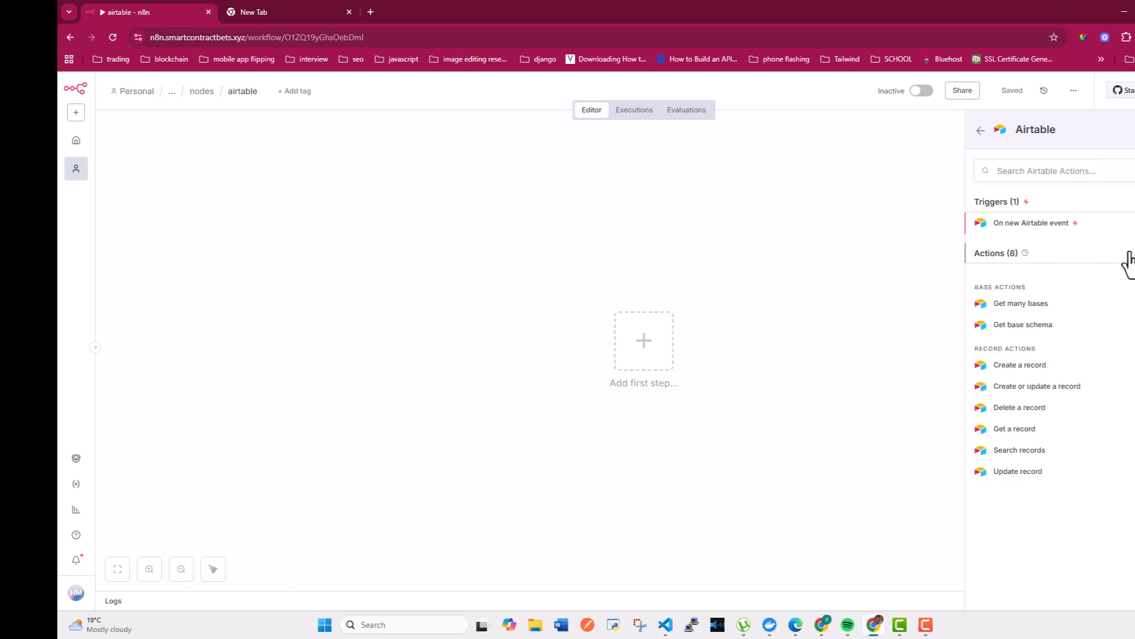
pyautogui.click(1032, 432)
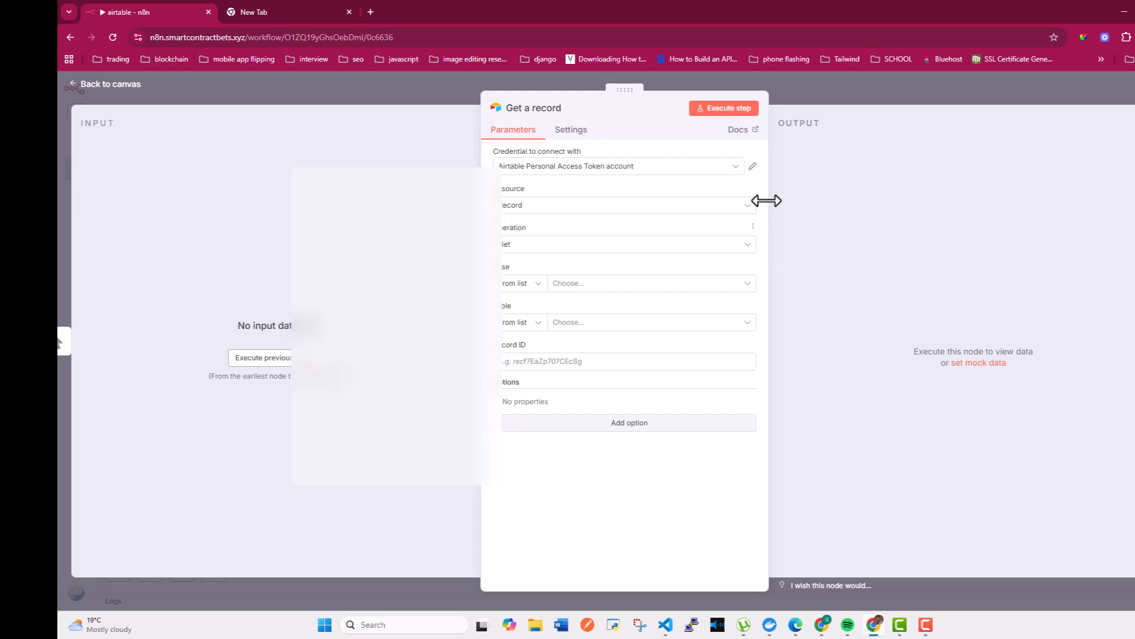
# Start a new Airtable Personal Access Token account 2 credential and open its docs in a new tab
pyautogui.click(753, 166)
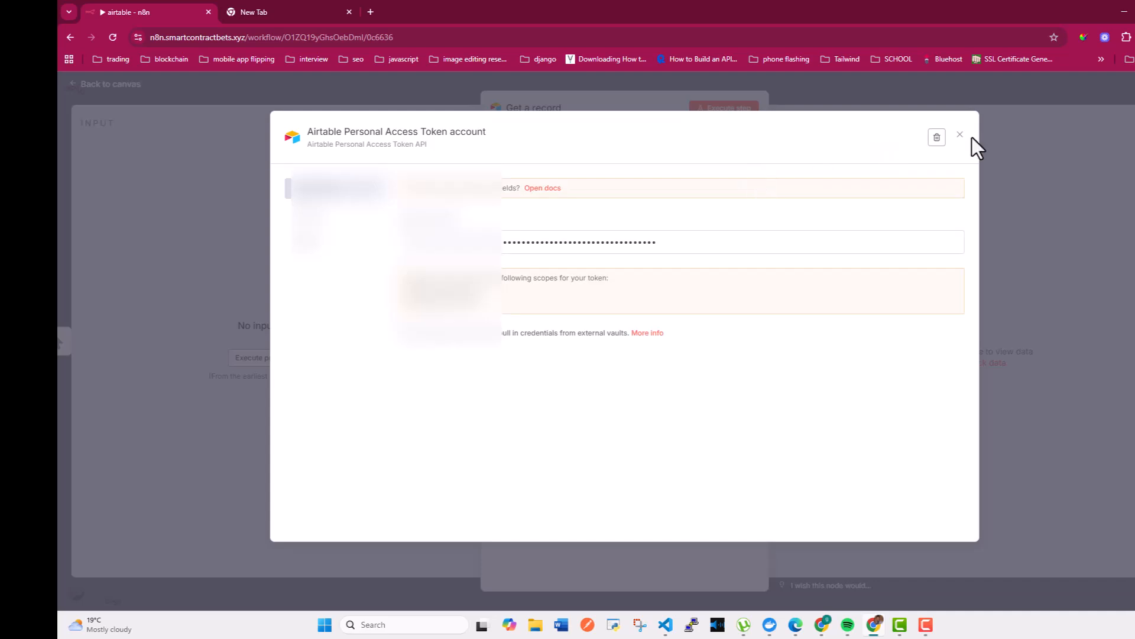
pyautogui.click(962, 136)
pyautogui.click(733, 171)
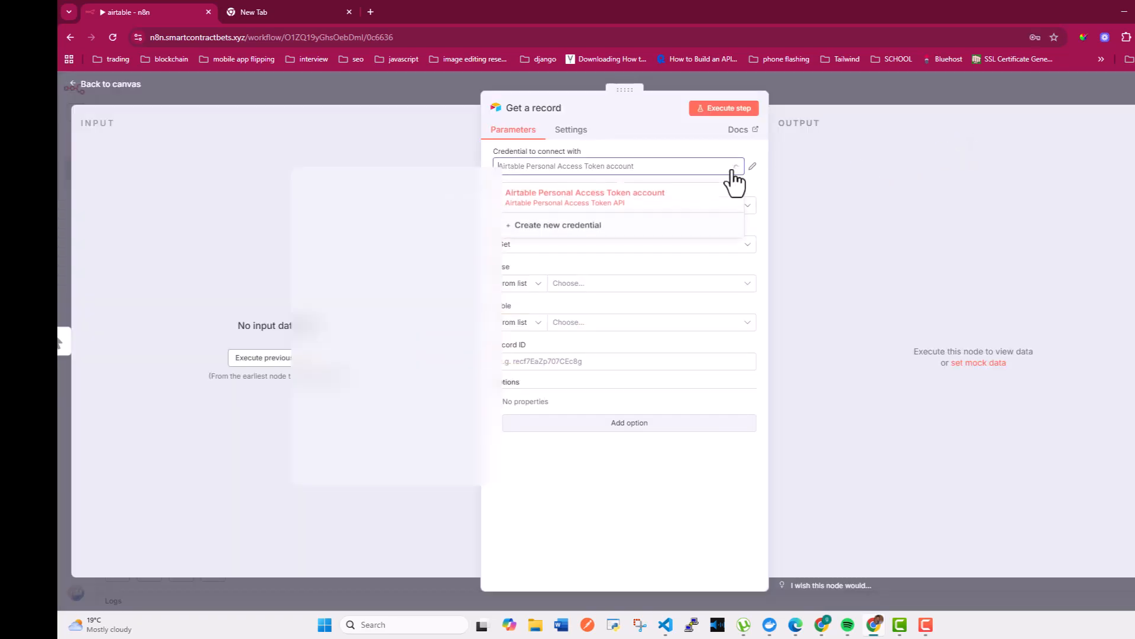
pyautogui.click(572, 227)
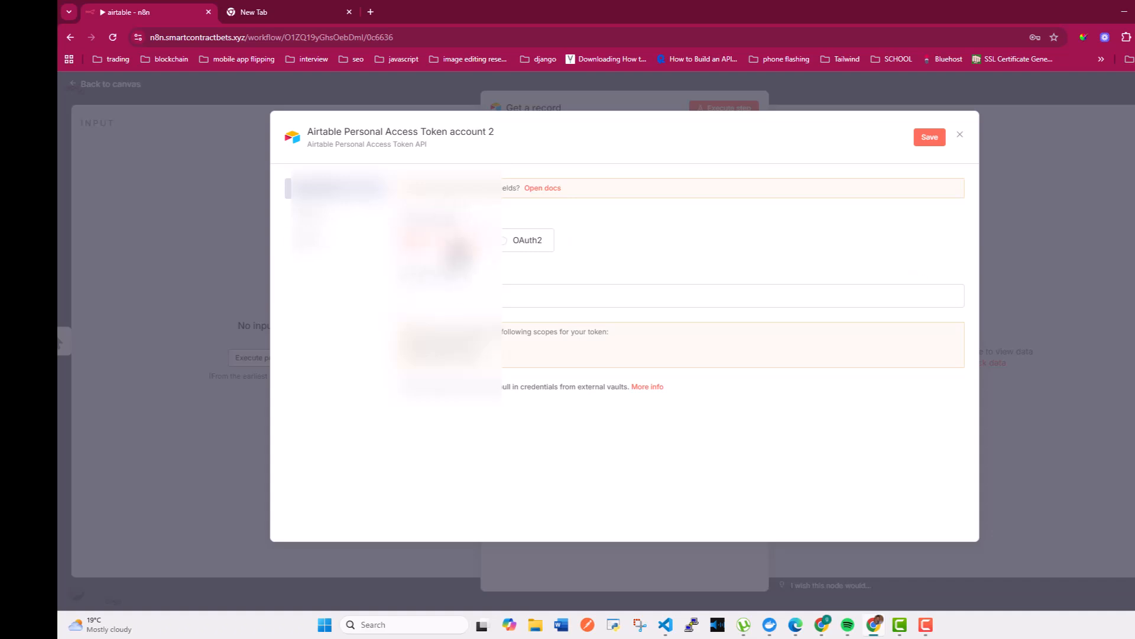
pyautogui.rightClick(550, 190)
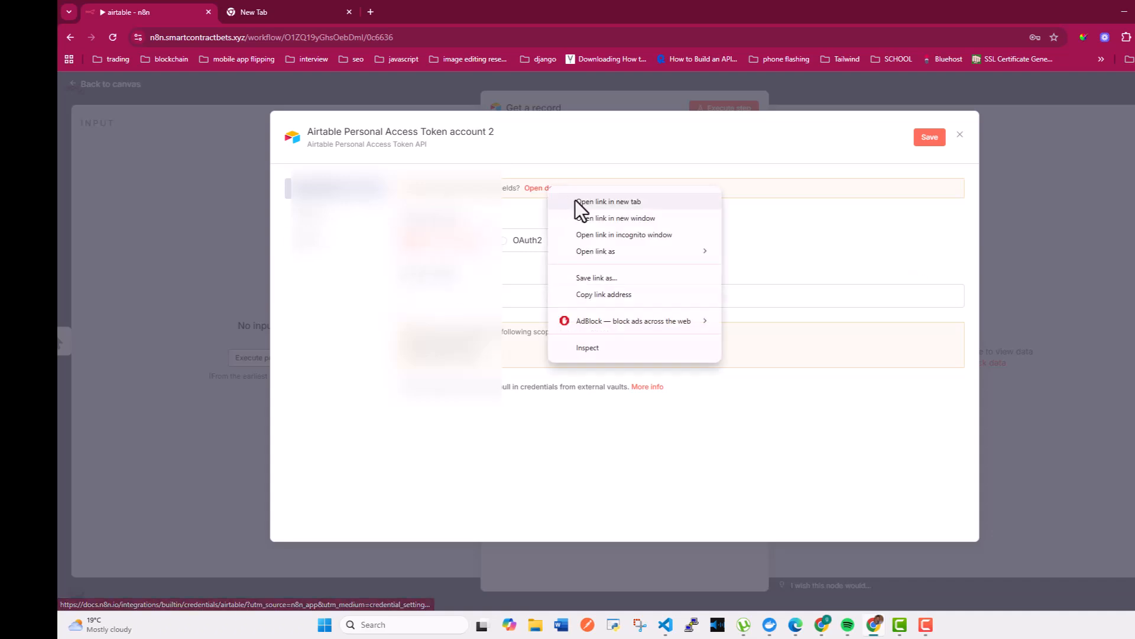
pyautogui.click(578, 203)
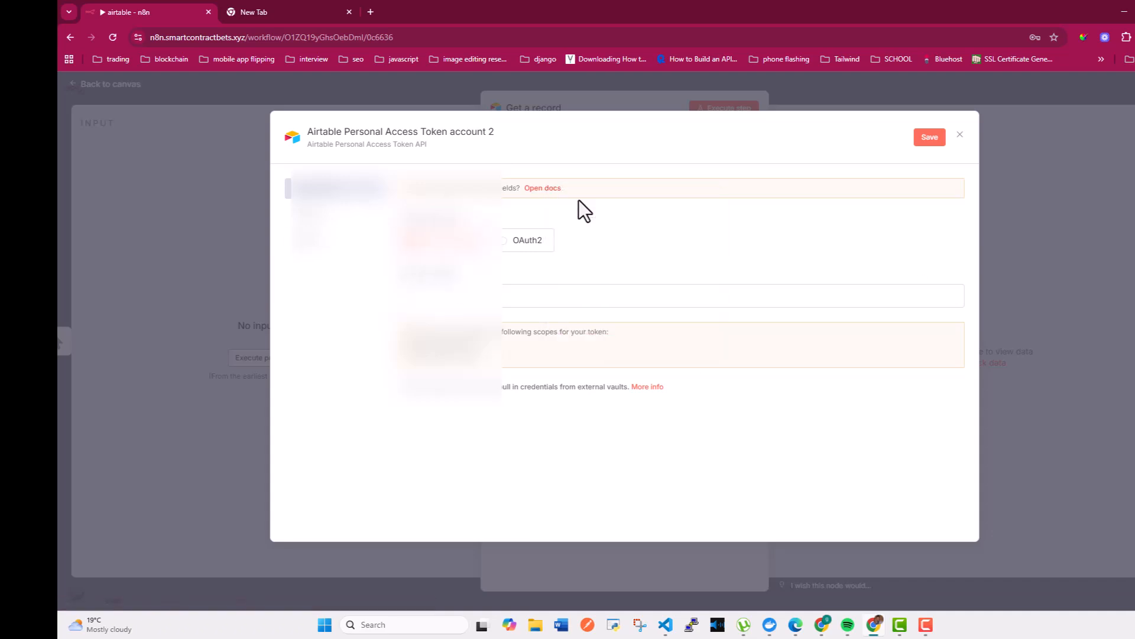
# From the docs' personal access token section, open Airtable's Personal access tokens page in a new tab
pyautogui.click(282, 12)
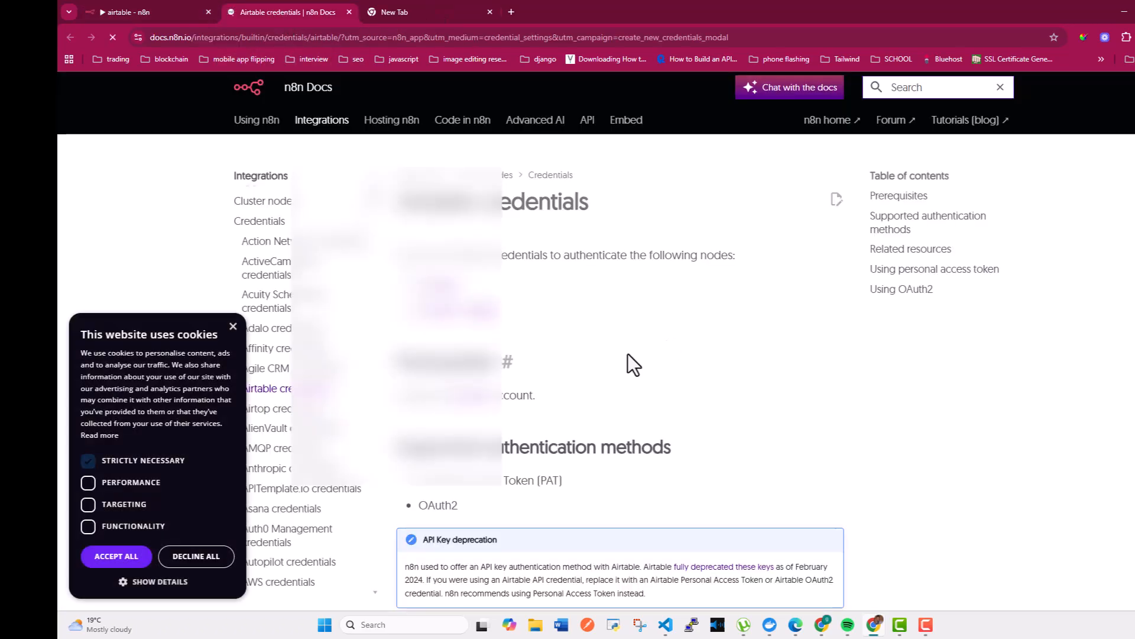
pyautogui.scroll(-2, 628, 354)
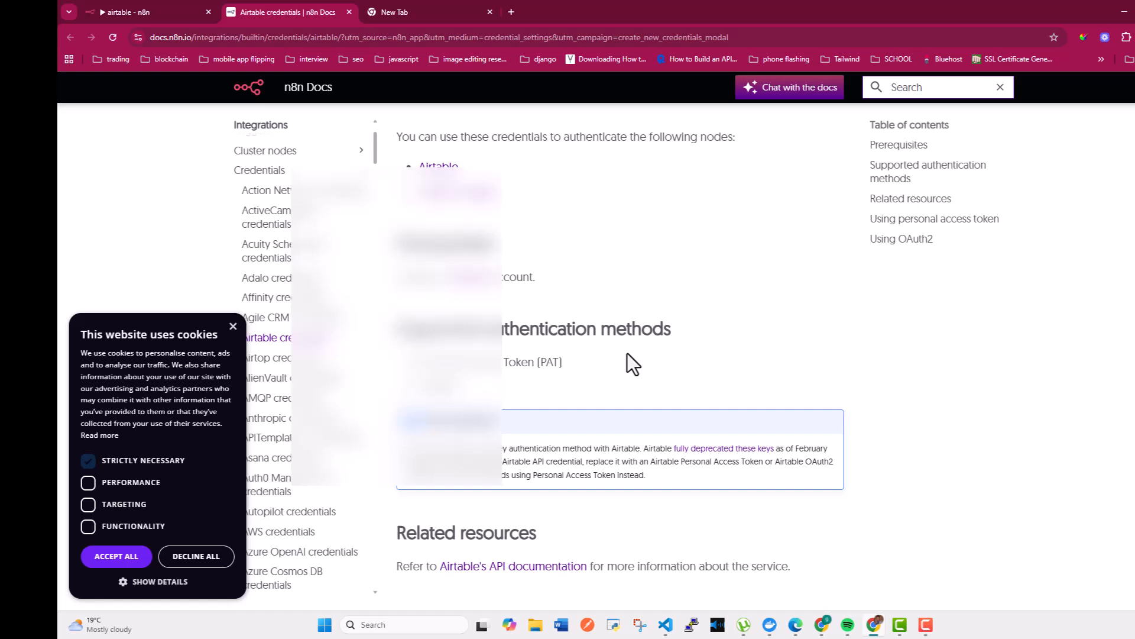
pyautogui.scroll(2, 627, 353)
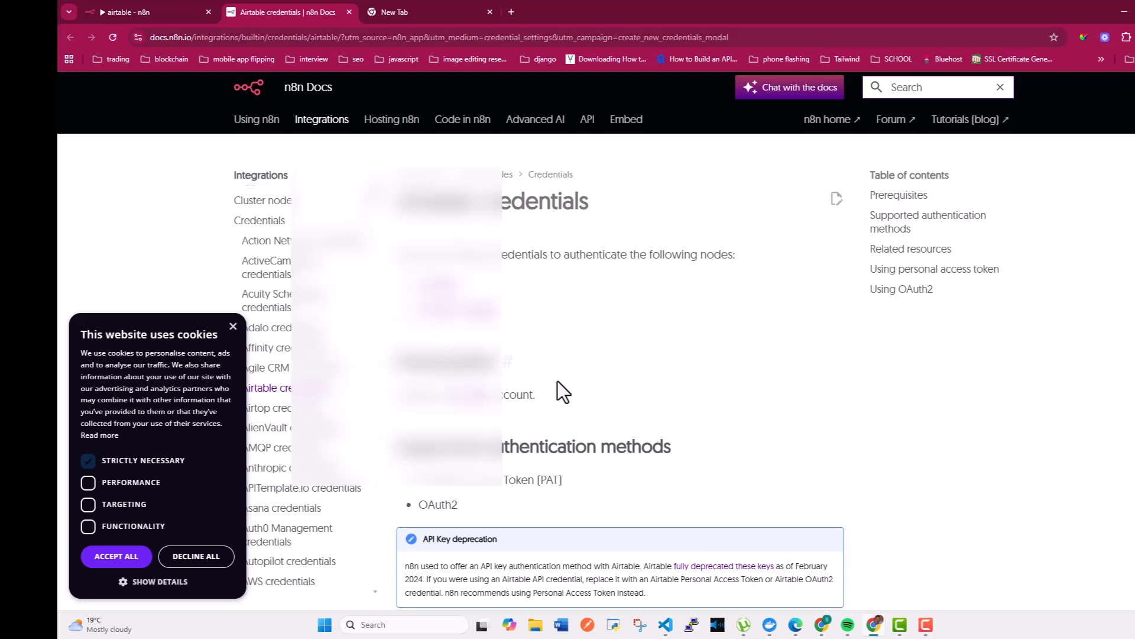
pyautogui.scroll(-8, 559, 386)
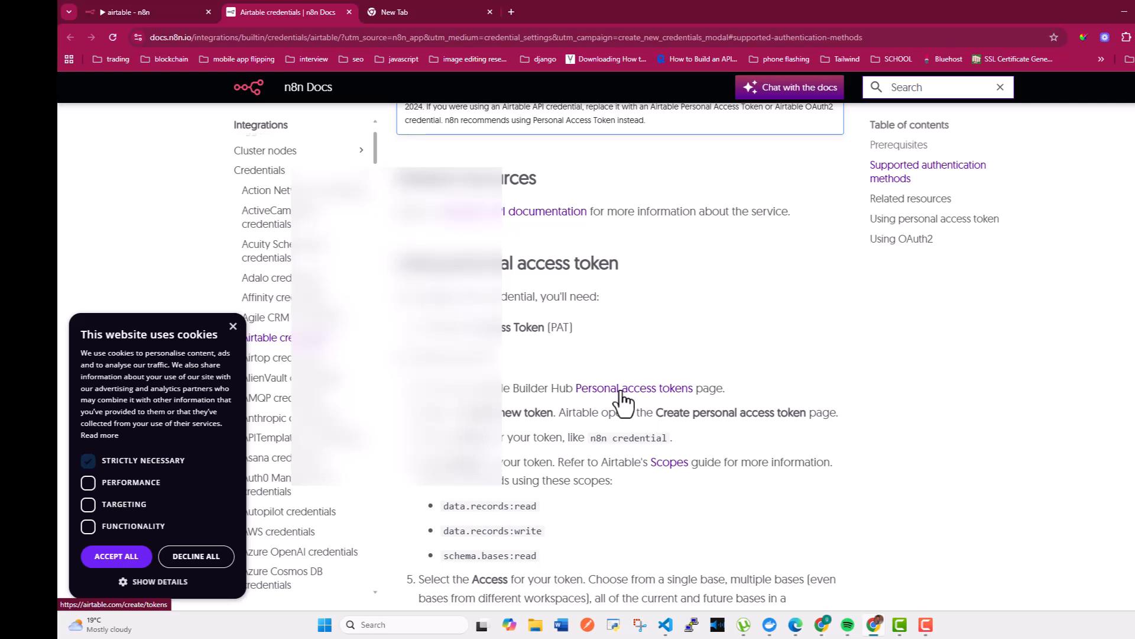
pyautogui.rightClick(644, 395)
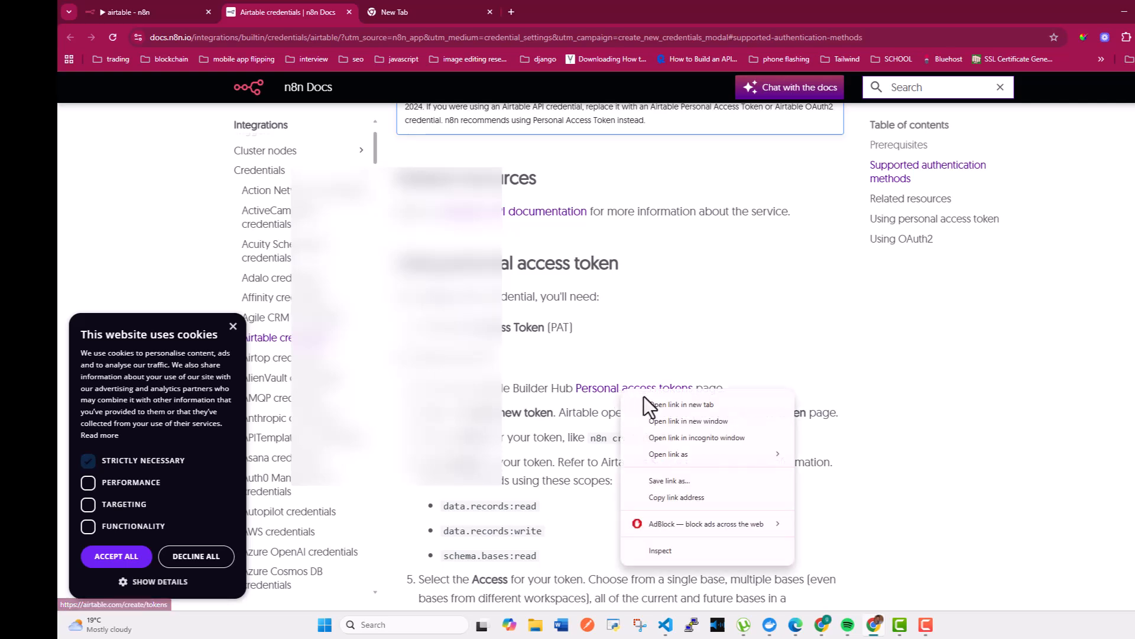
pyautogui.click(654, 406)
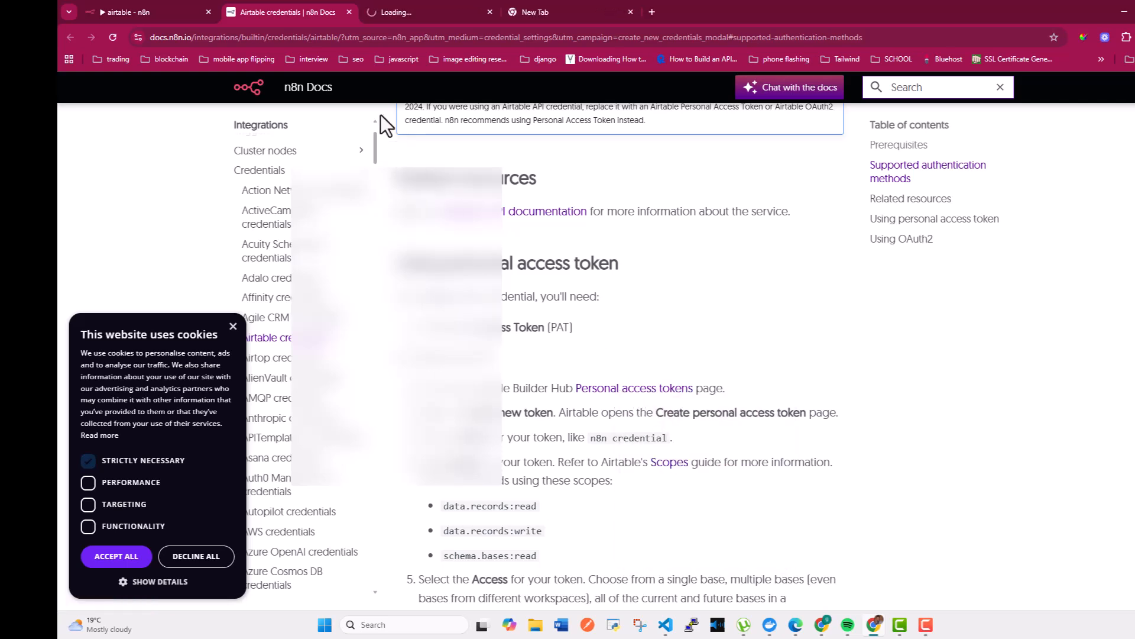
pyautogui.click(404, 13)
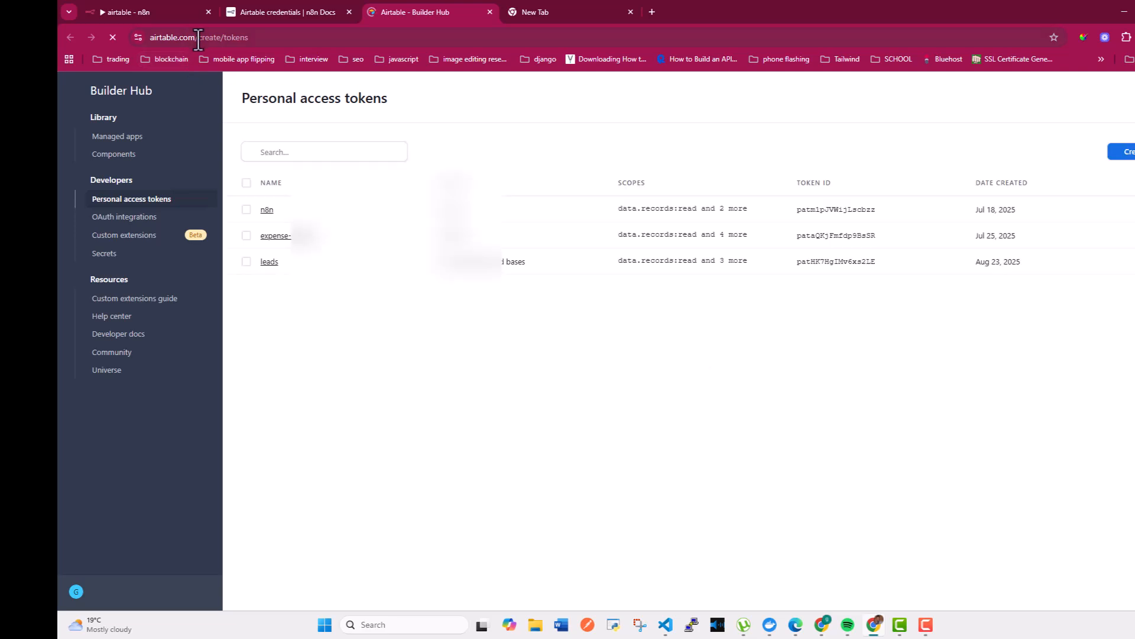
# Check the Personal access tokens page address, then open the Create personal access token form
pyautogui.moveTo(199, 39); pyautogui.dragTo(135, 42)
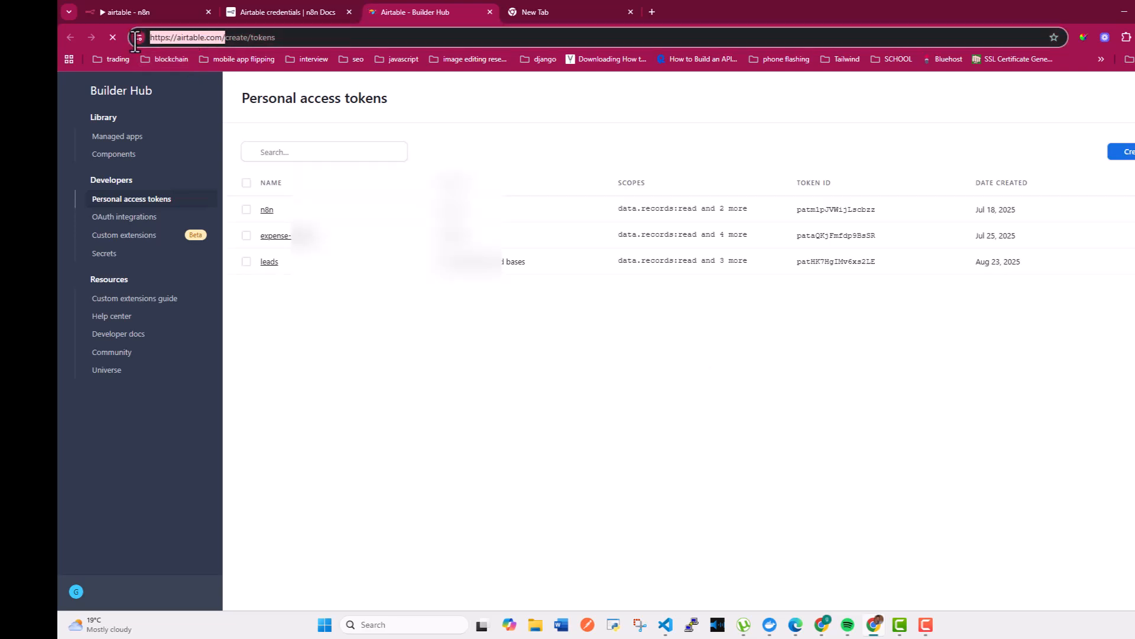
pyautogui.rightClick(193, 37)
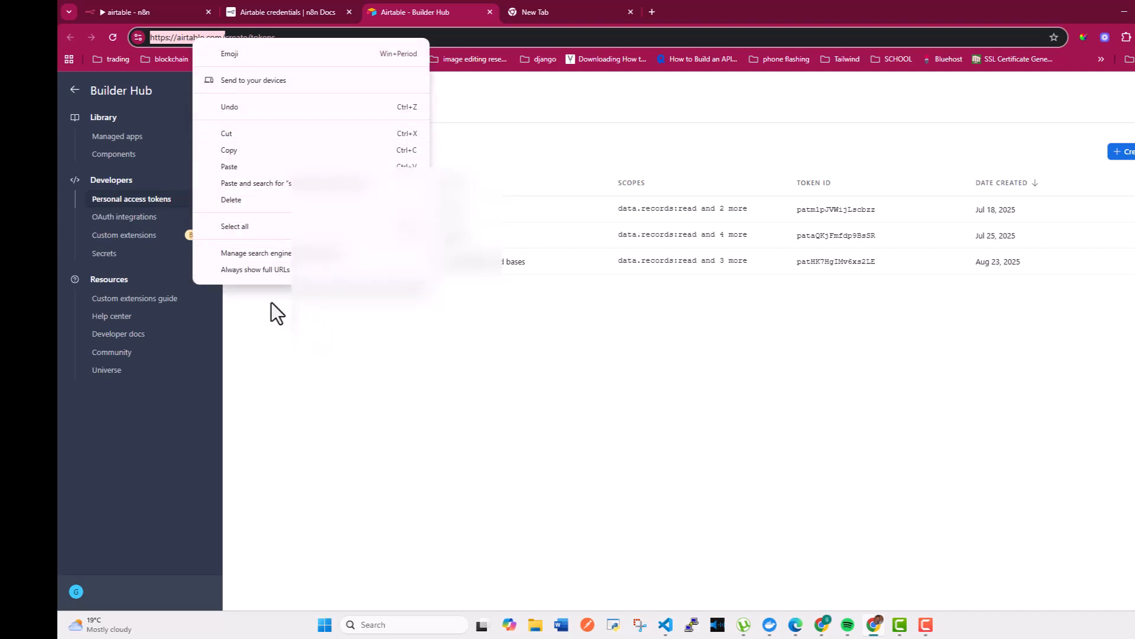
pyautogui.click(279, 348)
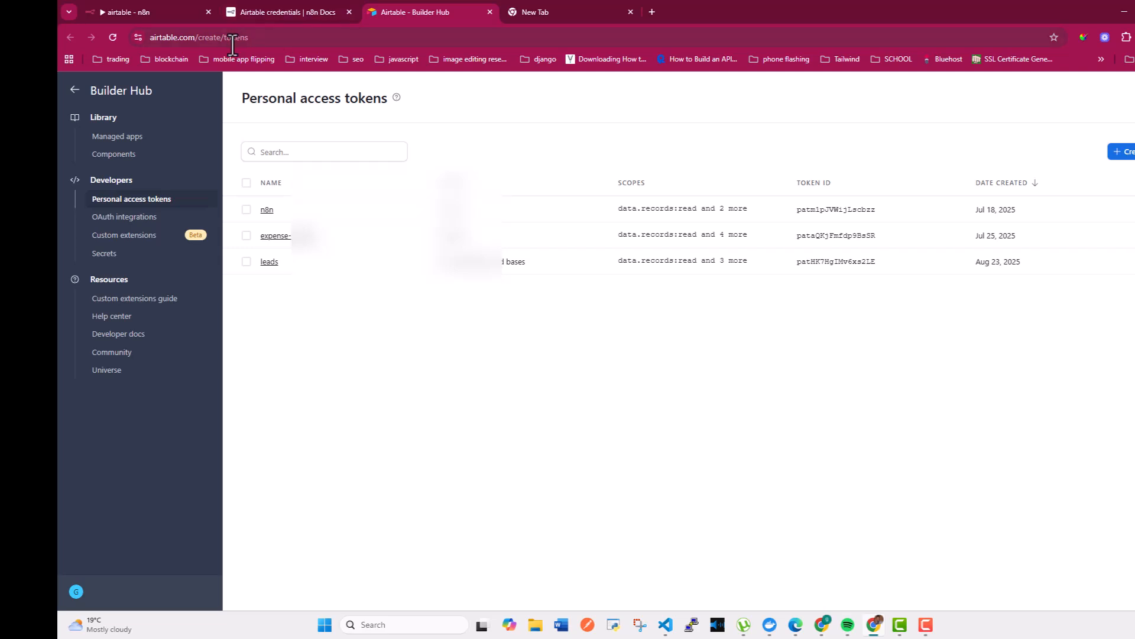
pyautogui.click(259, 37)
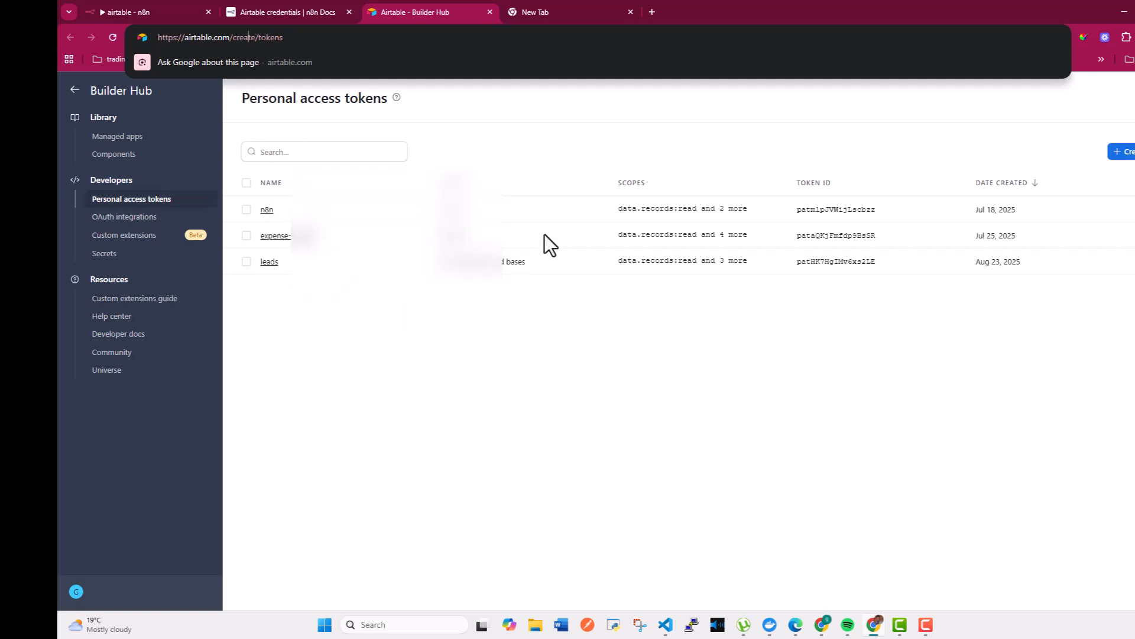
pyautogui.click(1122, 152)
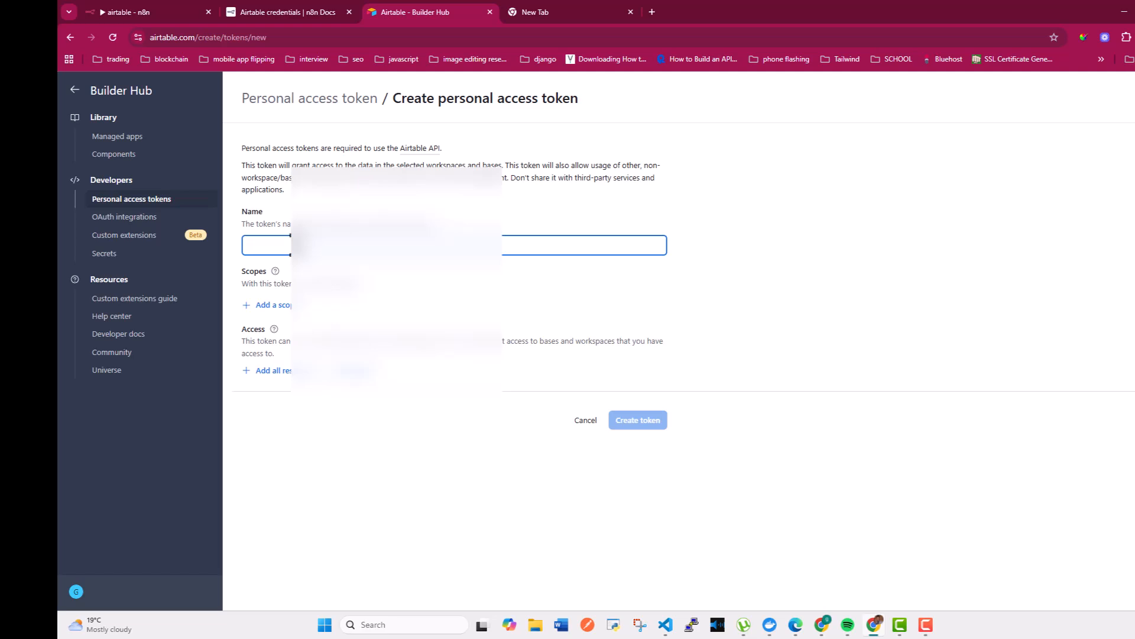
# Name the token 'airtable dem' and open the Airtable Web API scopes guide in another tab
pyautogui.write('airtable dem')
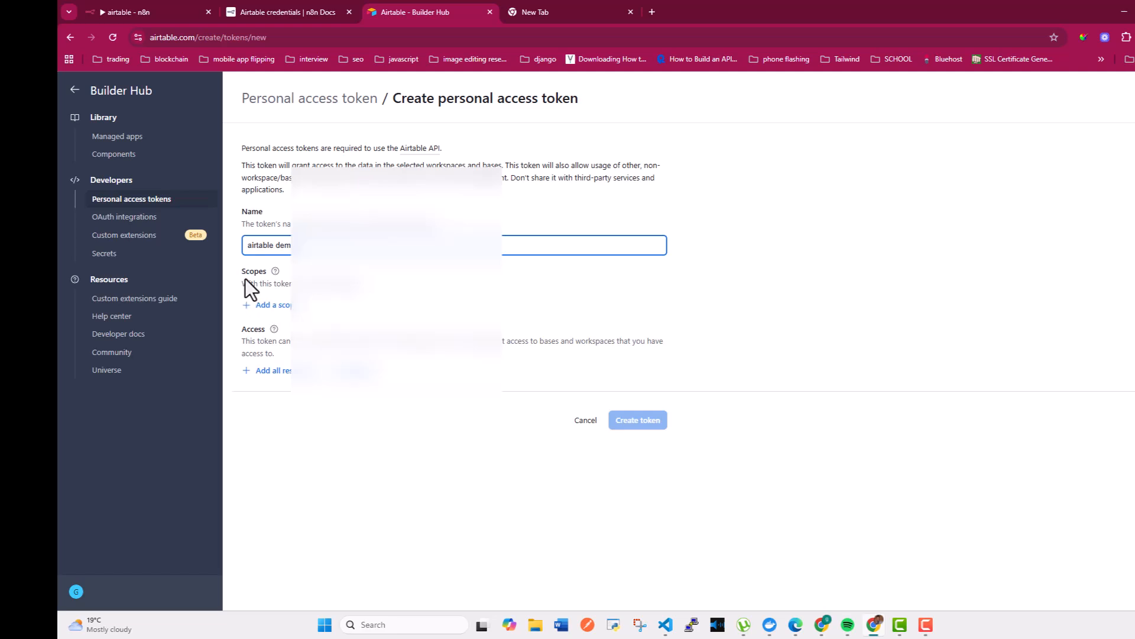
pyautogui.click(277, 284)
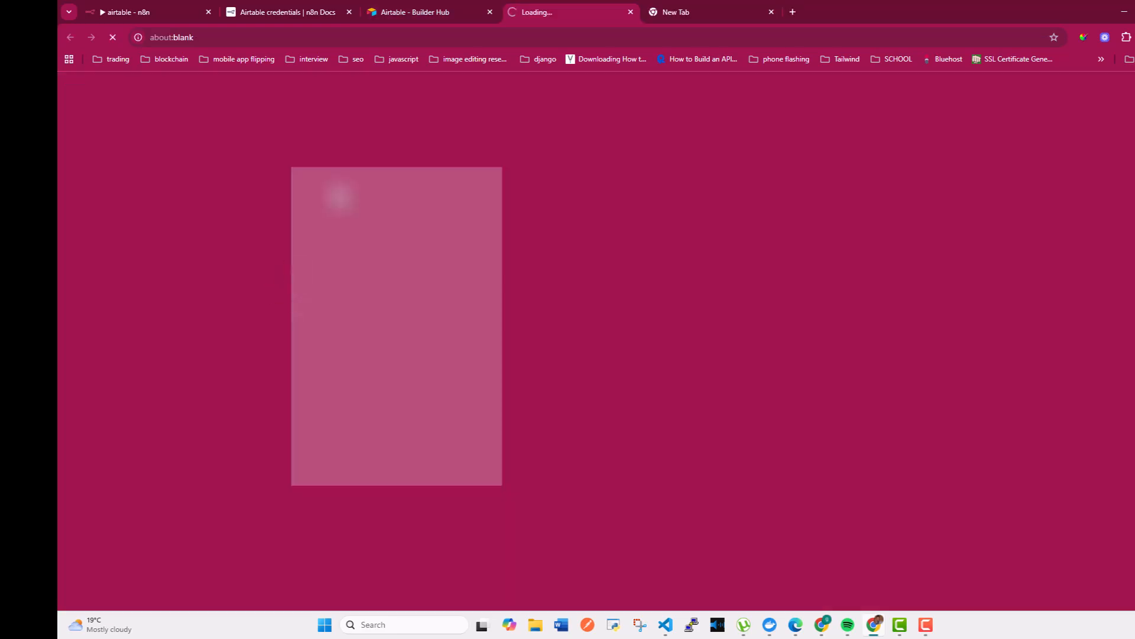
pyautogui.click(428, 8)
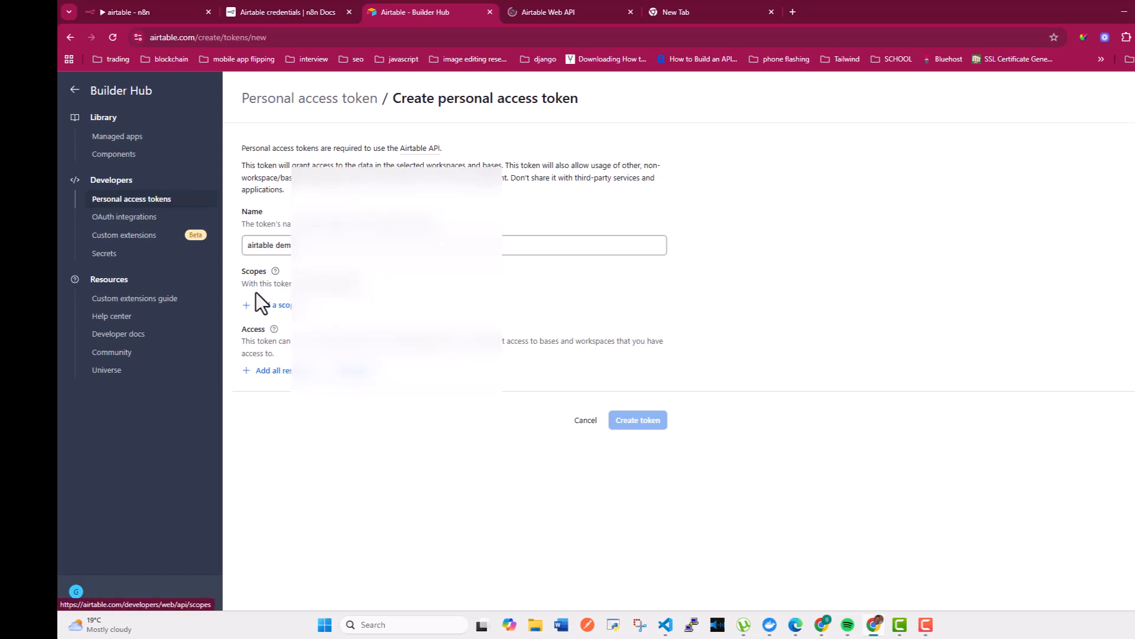
pyautogui.click(565, 8)
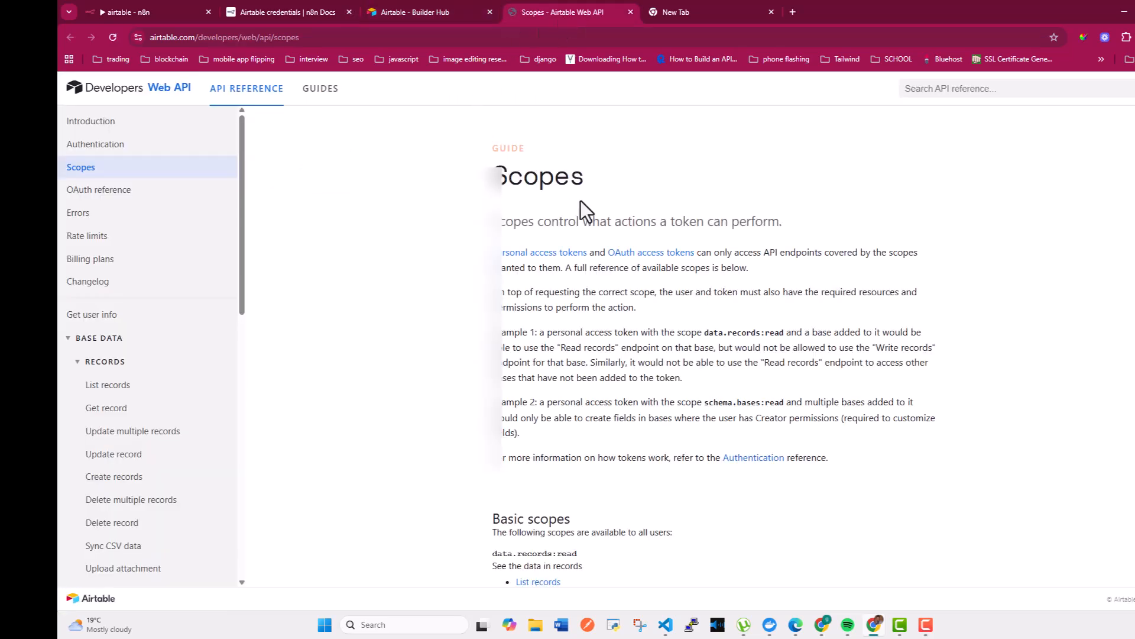
pyautogui.scroll(-4, 597, 314)
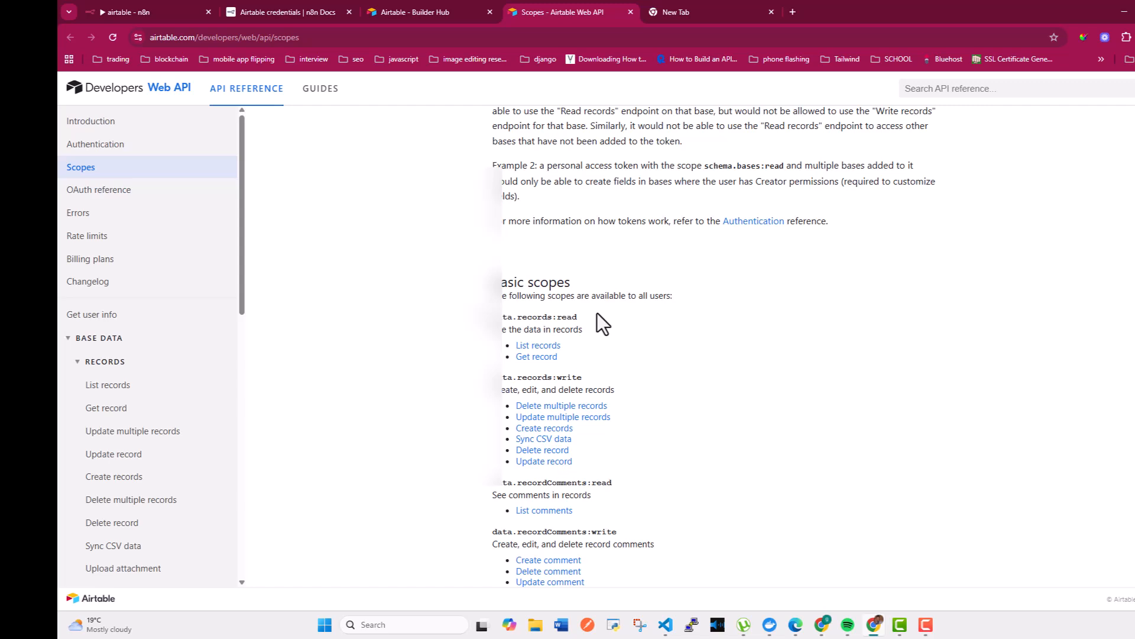
pyautogui.scroll(-4, 598, 320)
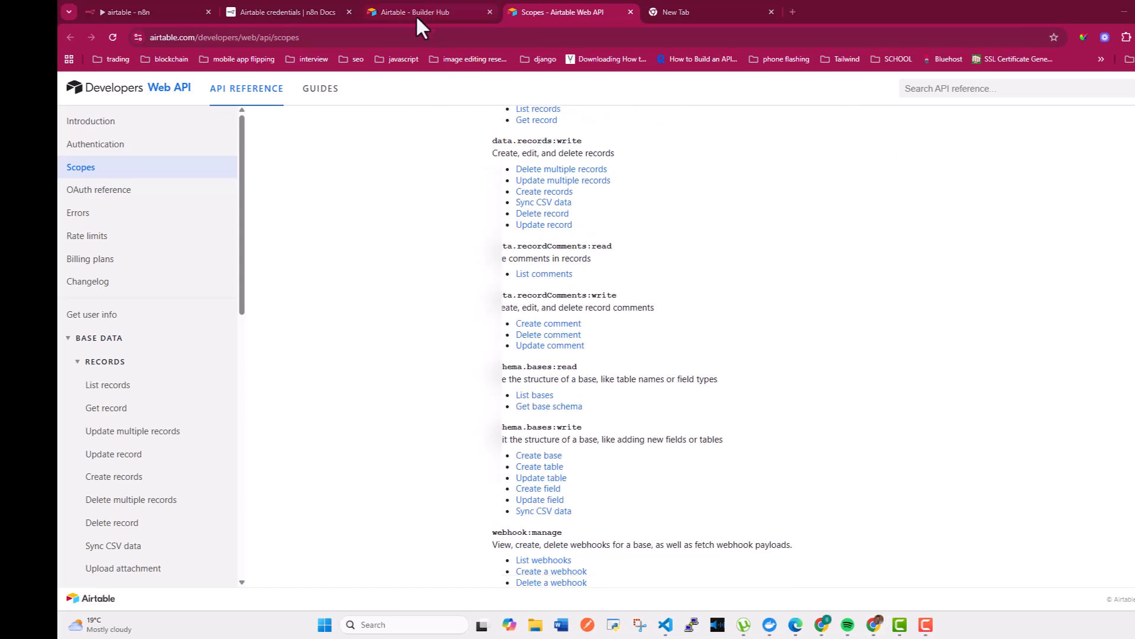
pyautogui.click(321, 13)
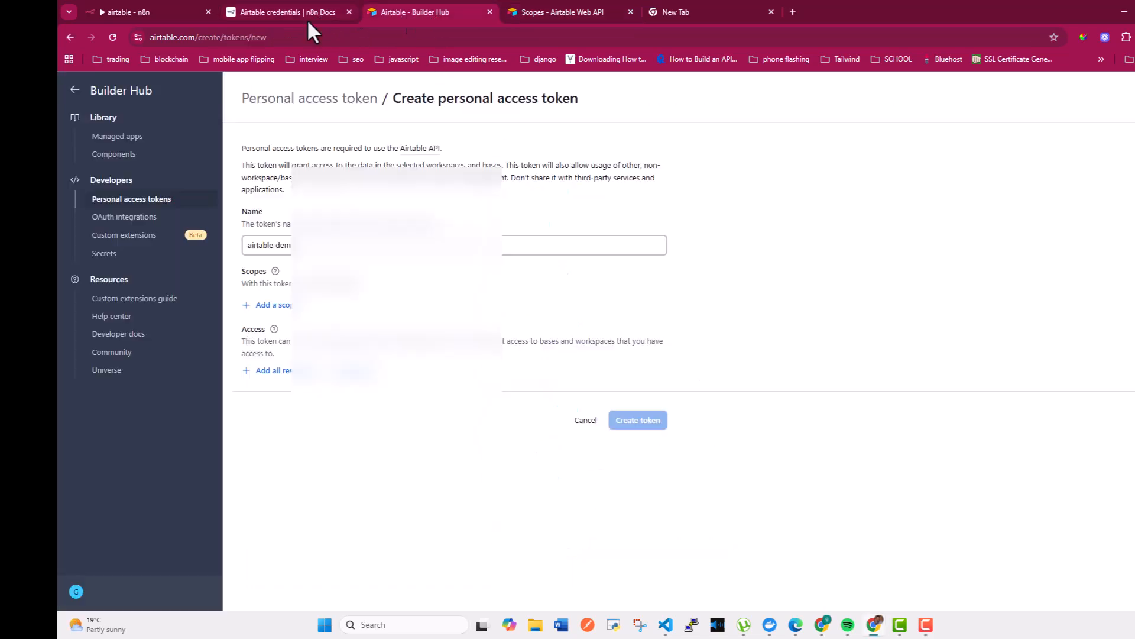
pyautogui.scroll(-4, 526, 320)
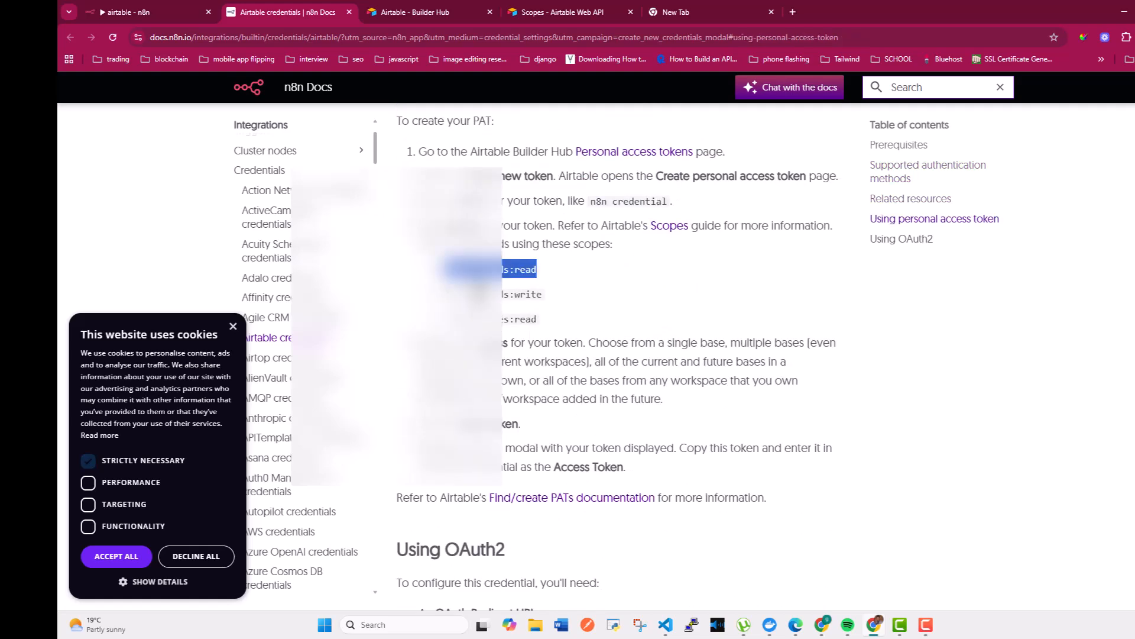
pyautogui.moveTo(445, 293); pyautogui.dragTo(546, 296)
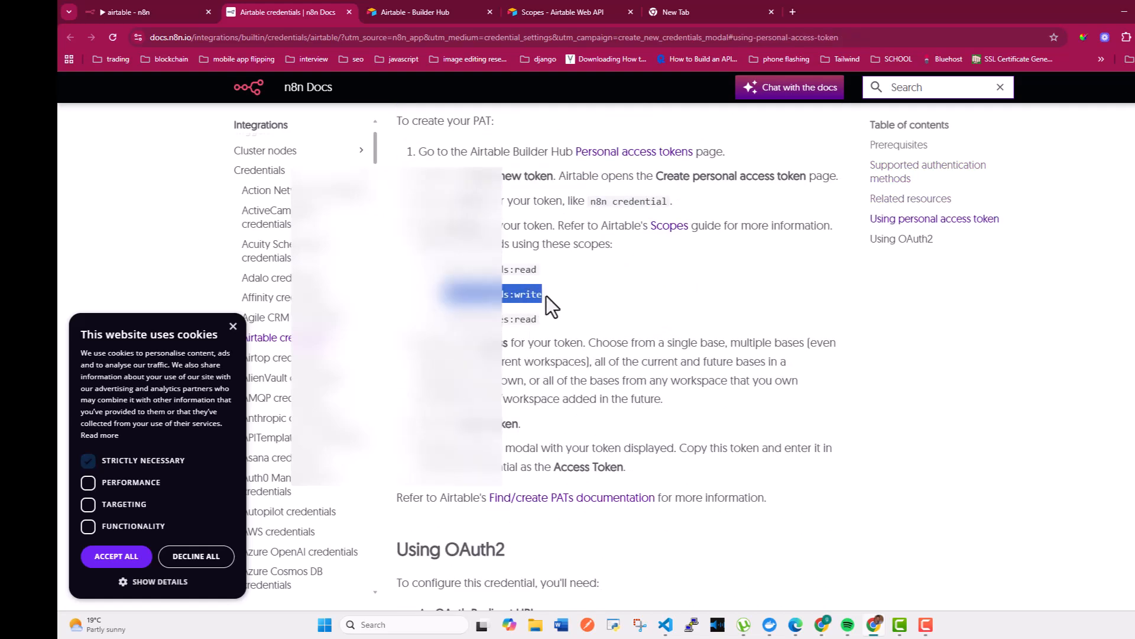
pyautogui.moveTo(445, 319); pyautogui.dragTo(535, 319)
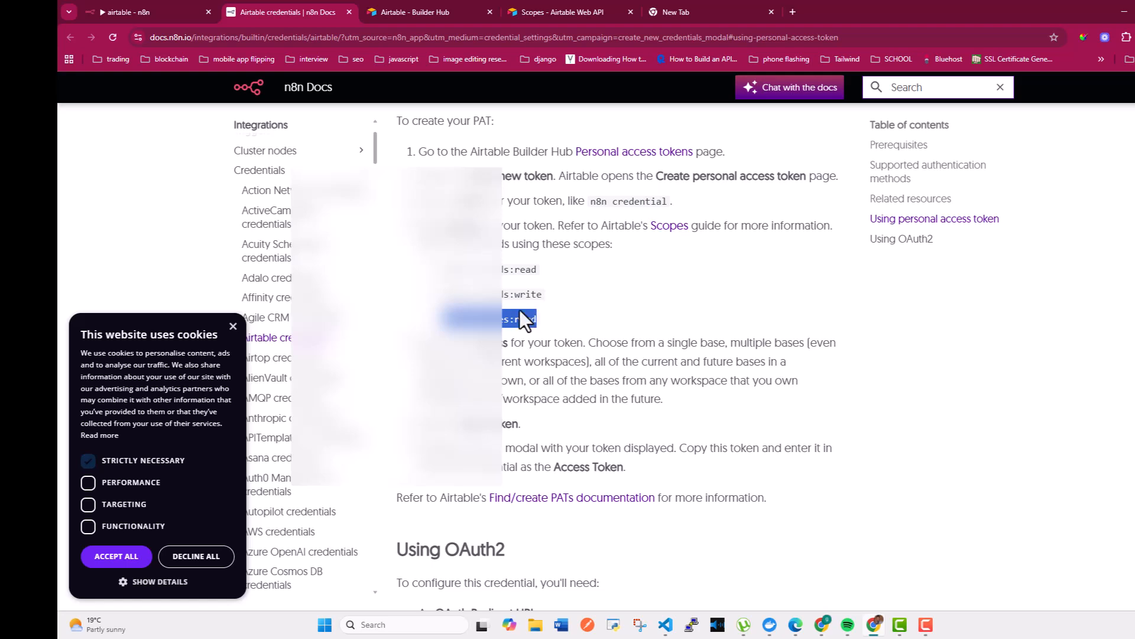
pyautogui.click(407, 11)
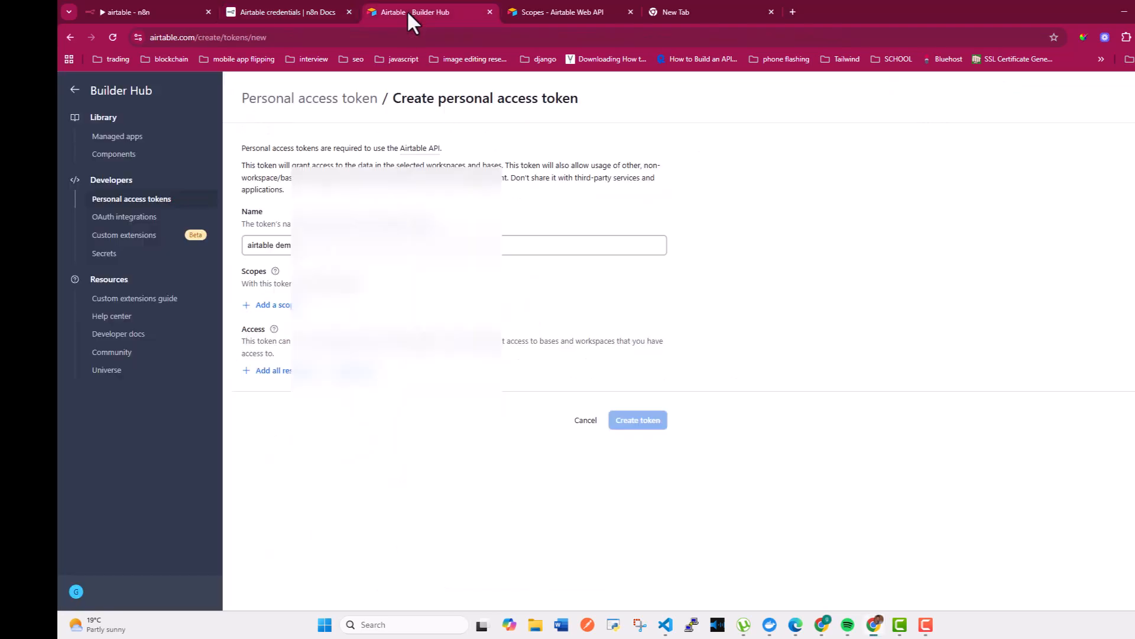
# Add the data.records:read, schema.bases:read and data.records:write scopes, checking n8n docs for the recommended ones
pyautogui.click(265, 305)
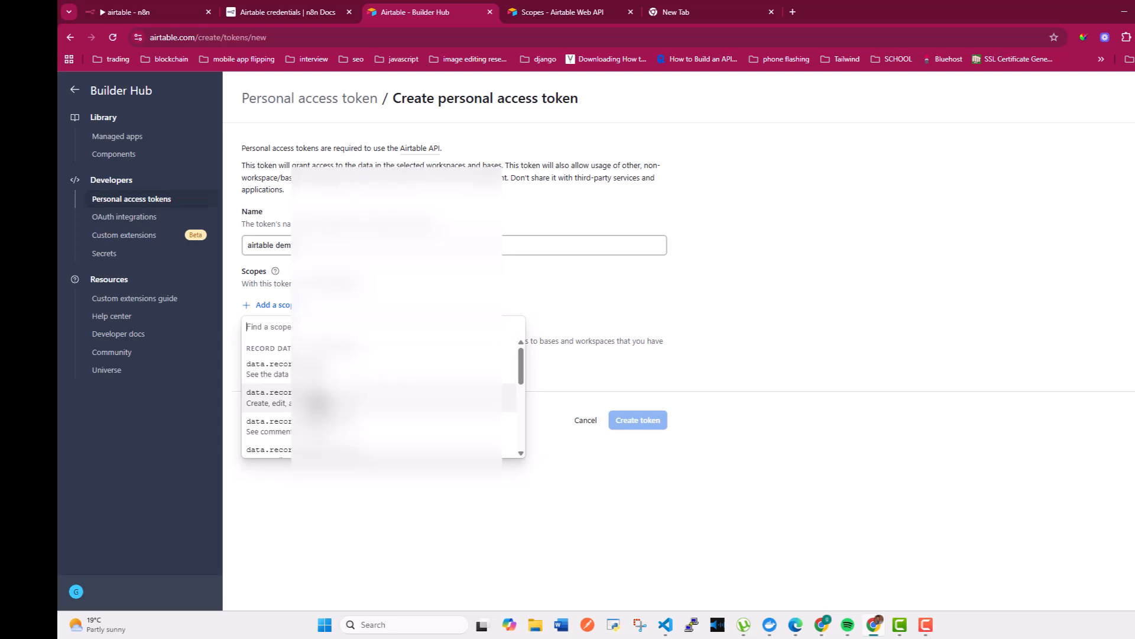
pyautogui.click(320, 370)
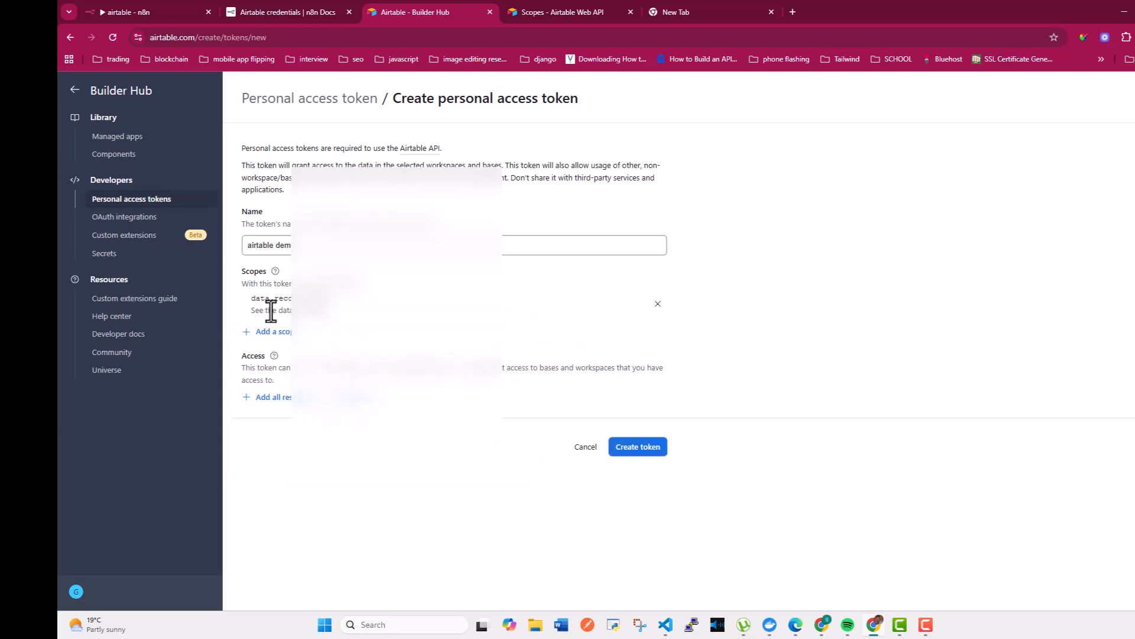
pyautogui.click(266, 333)
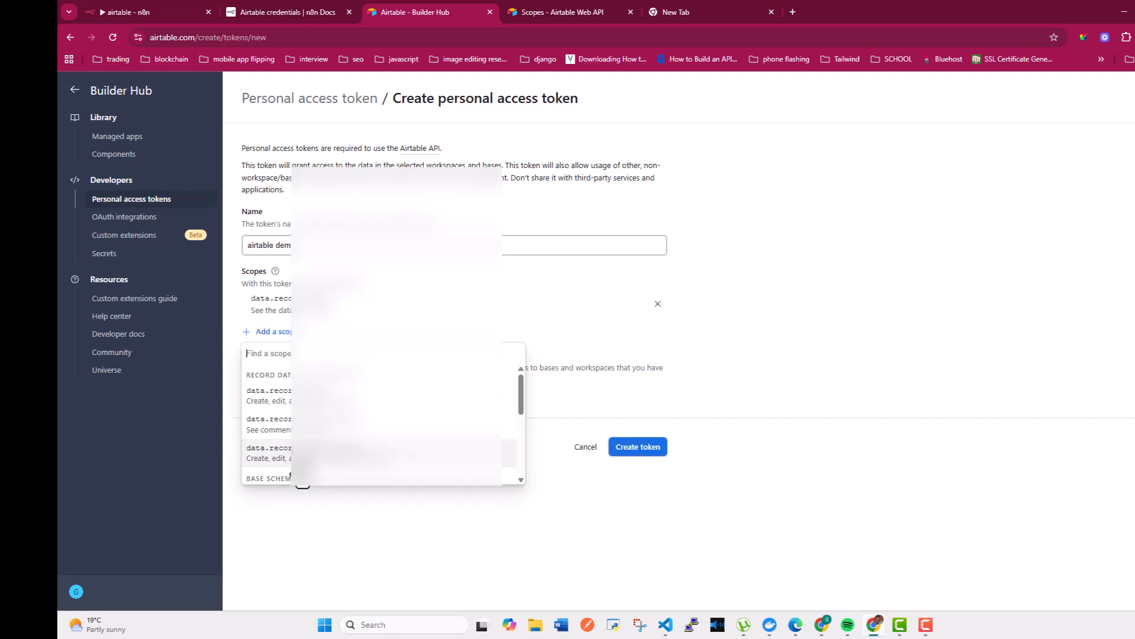
pyautogui.scroll(-2, 310, 473)
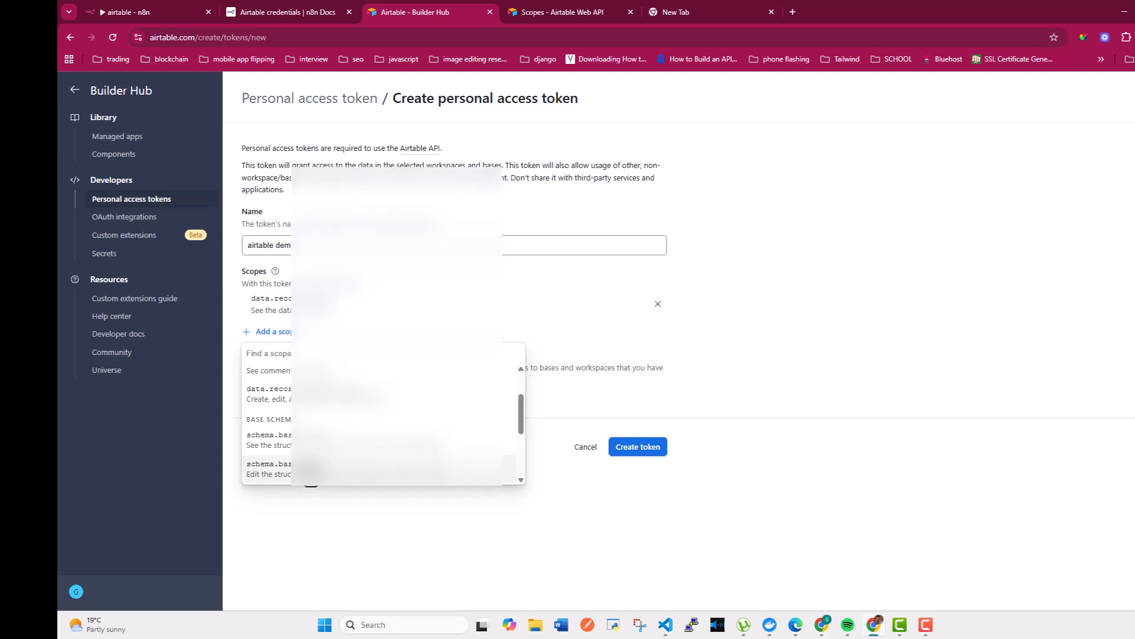
pyautogui.click(314, 440)
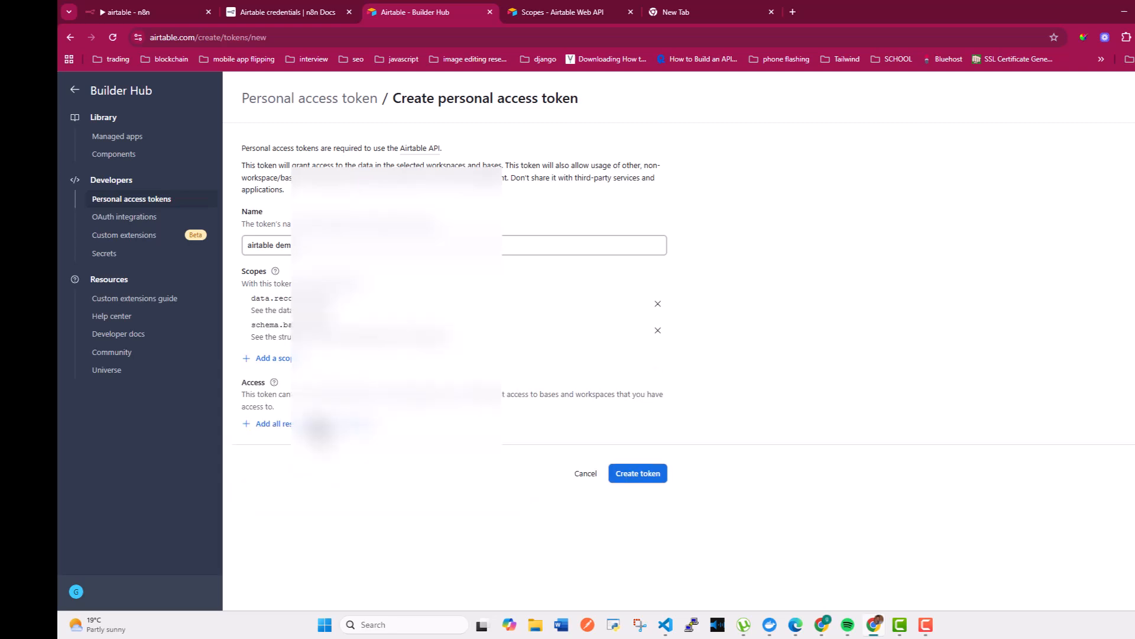
pyautogui.click(273, 359)
pyautogui.click(304, 13)
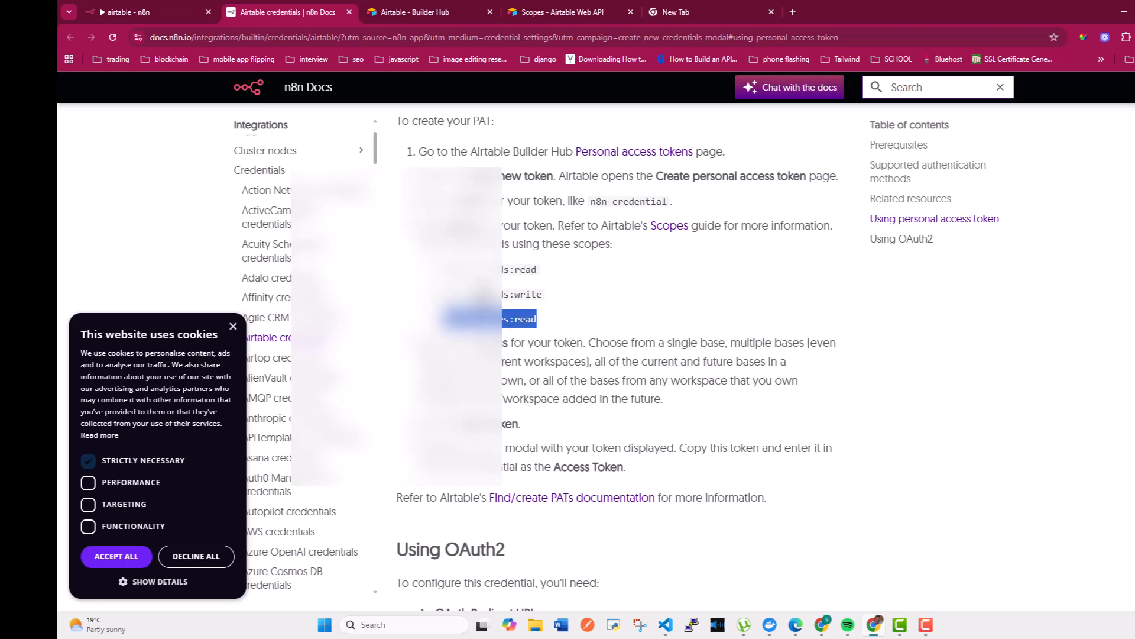
pyautogui.click(391, 3)
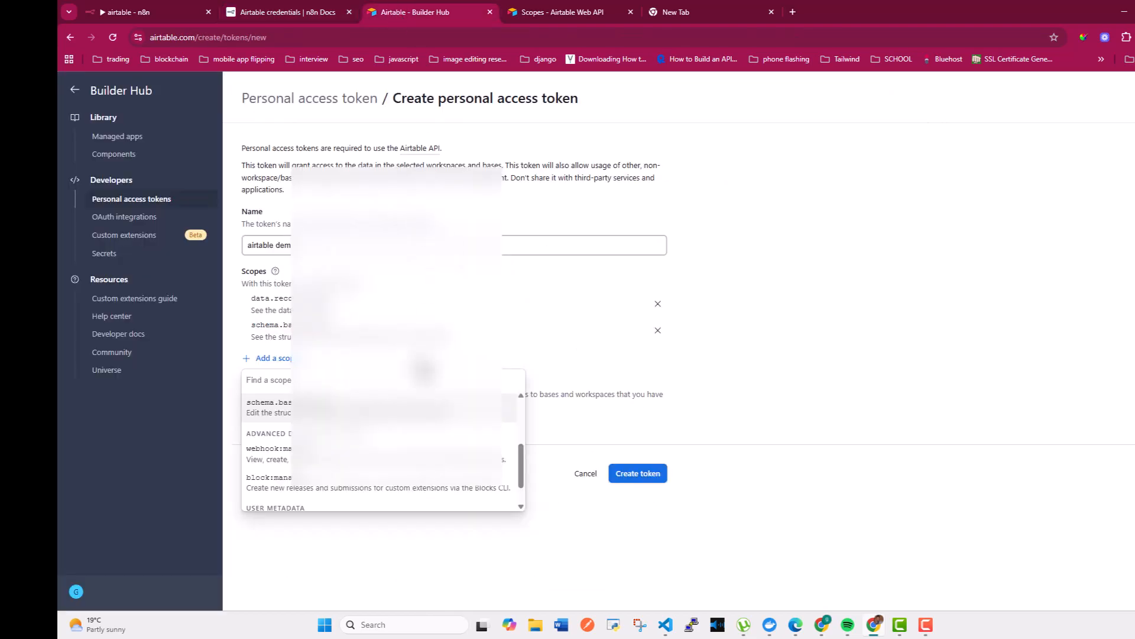
pyautogui.scroll(10, 322, 450)
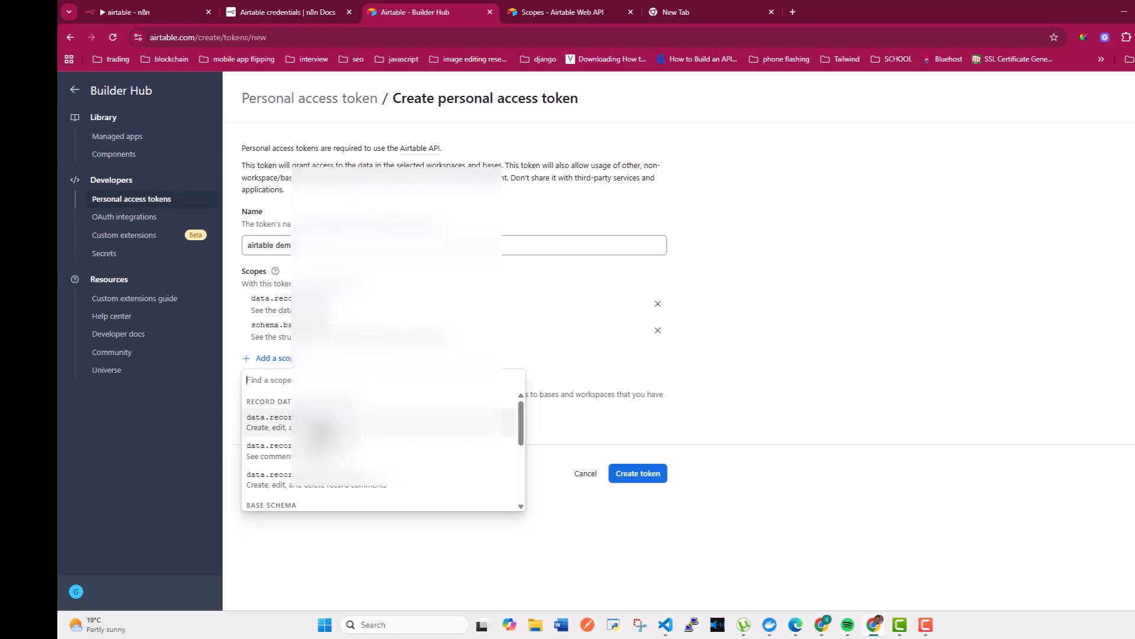
pyautogui.click(322, 422)
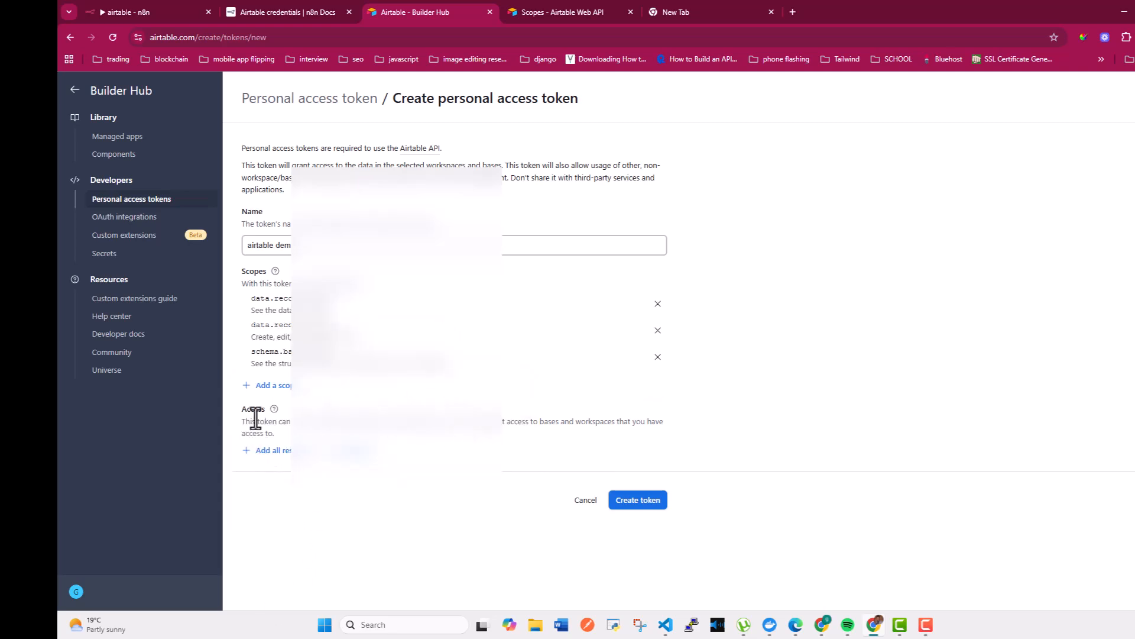
# Highlight the Access section's explanation text while reading it
pyautogui.moveTo(246, 422); pyautogui.dragTo(273, 434)
pyautogui.click(271, 435)
pyautogui.moveTo(241, 423); pyautogui.dragTo(514, 427)
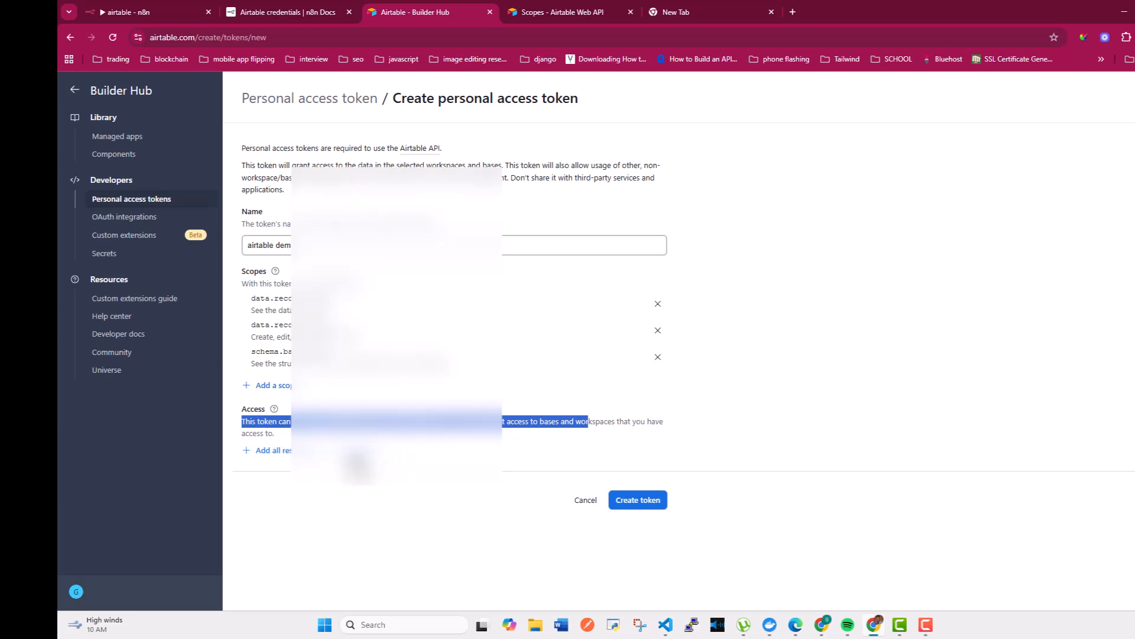
# Grant the token access to the Expenses Tracker base from My First Workspace
pyautogui.click(354, 454)
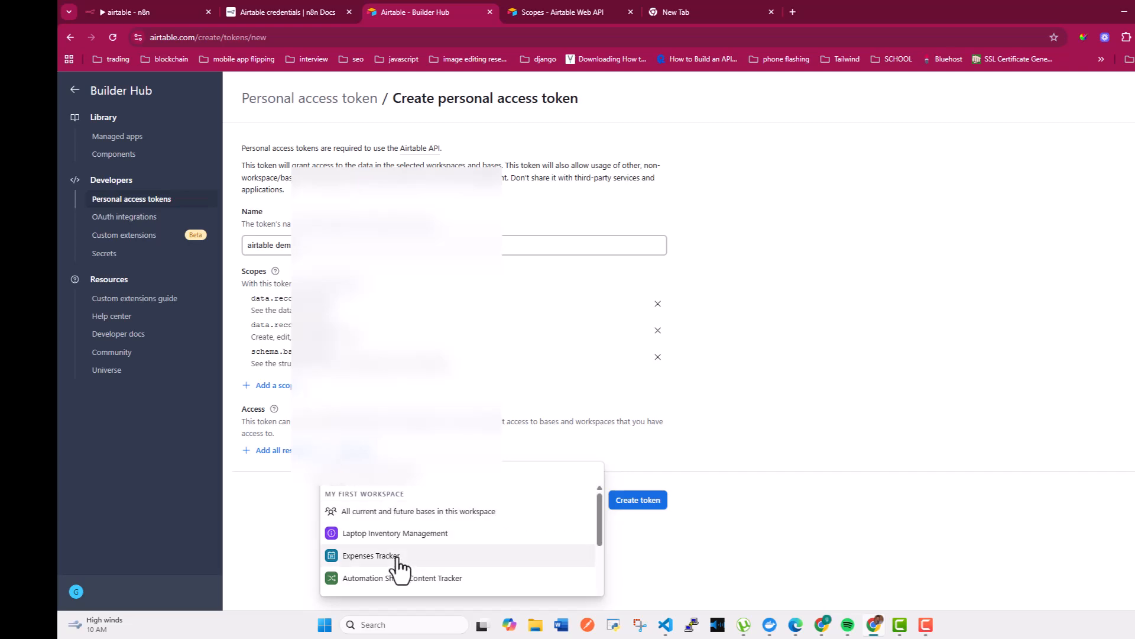
pyautogui.scroll(-2, 397, 565)
pyautogui.scroll(2, 405, 540)
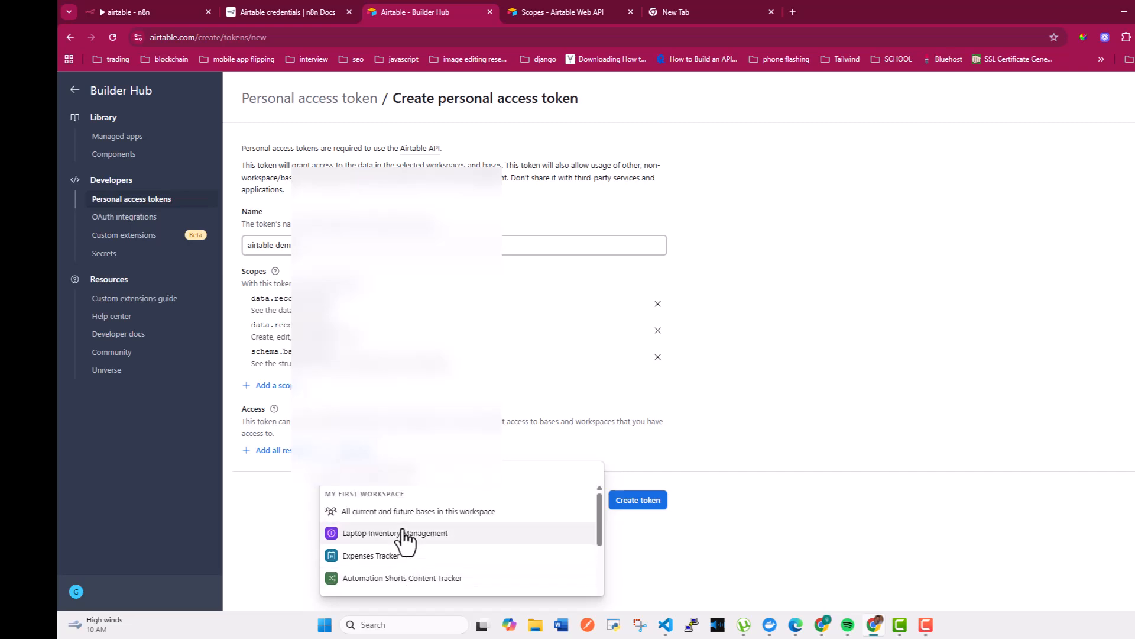
pyautogui.click(402, 533)
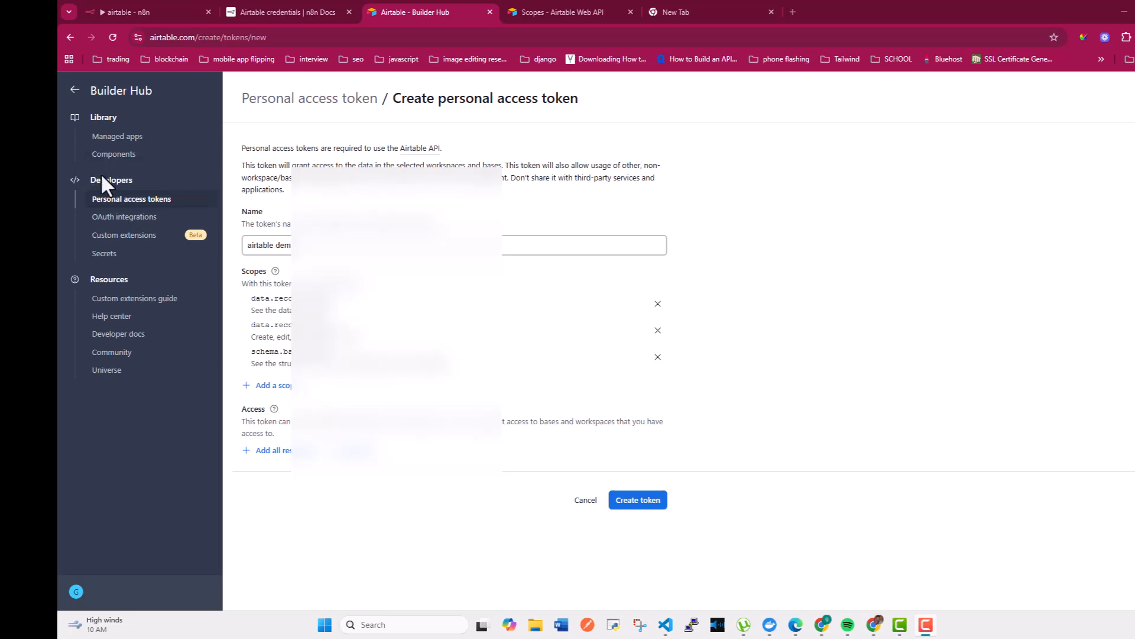
pyautogui.click(361, 452)
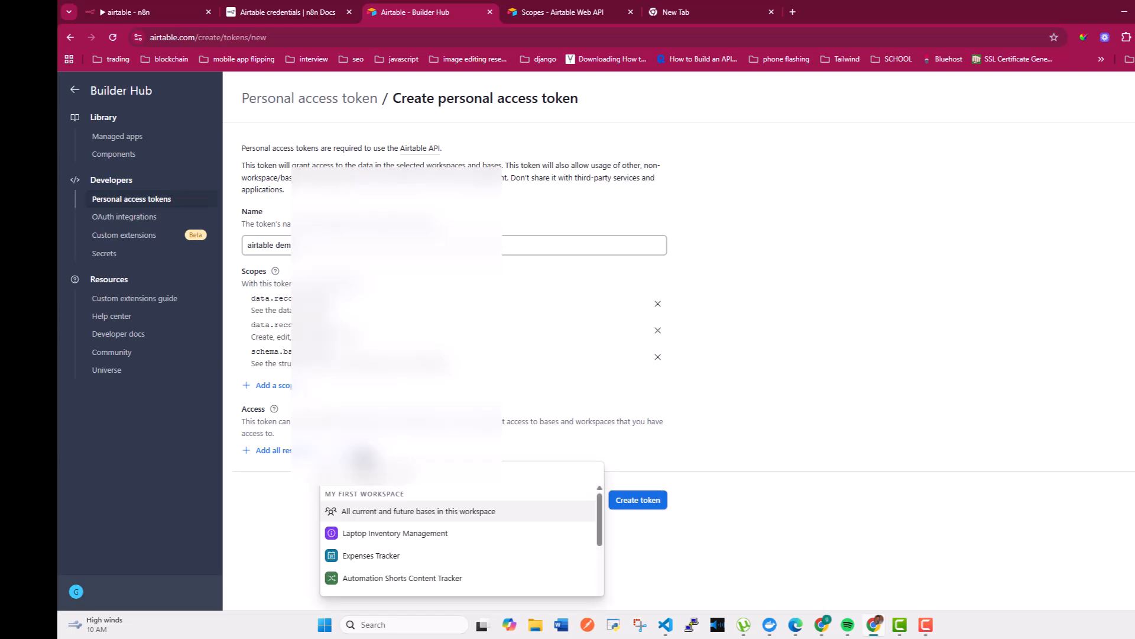
pyautogui.scroll(-1, 468, 577)
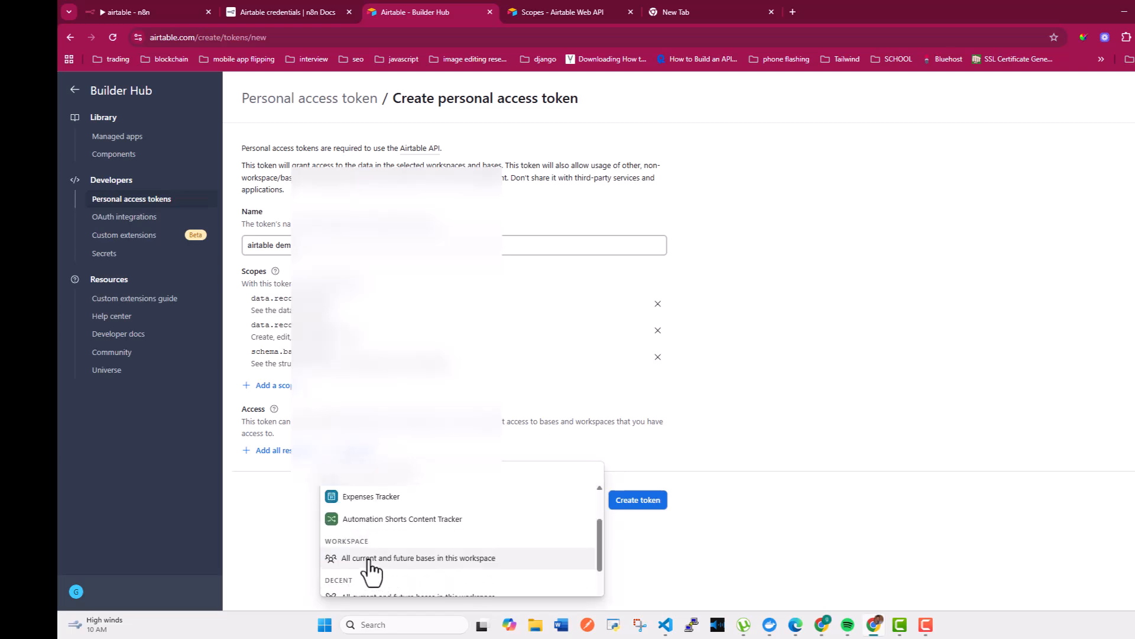
pyautogui.click(371, 497)
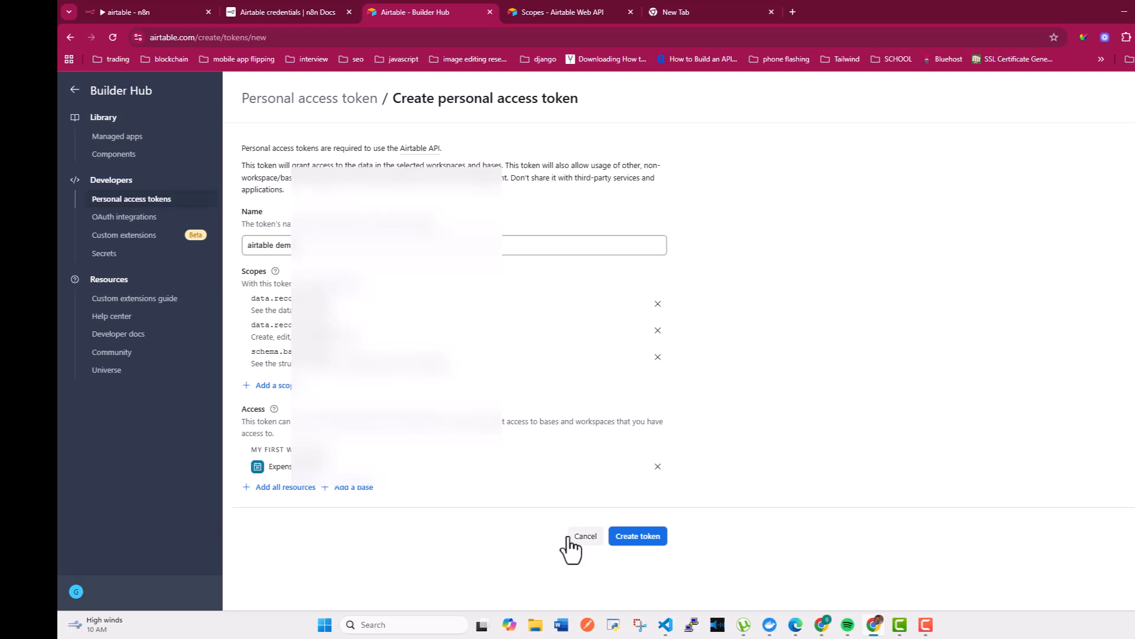
# Create the personal access token, copy it, and return to the n8n credential dialog
pyautogui.click(639, 538)
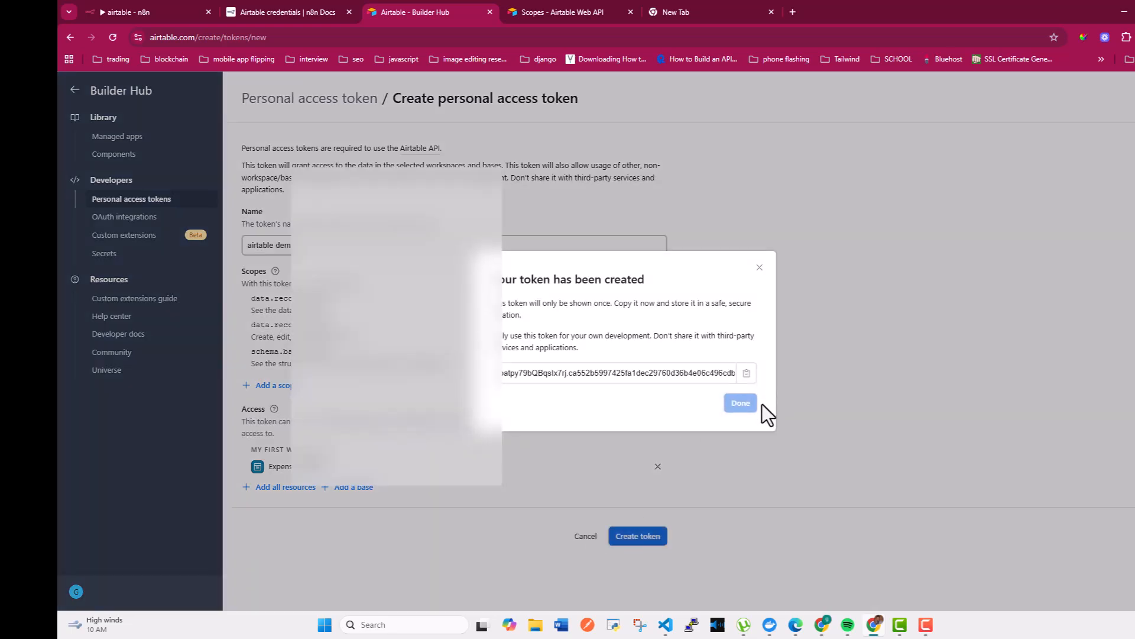
pyautogui.click(747, 374)
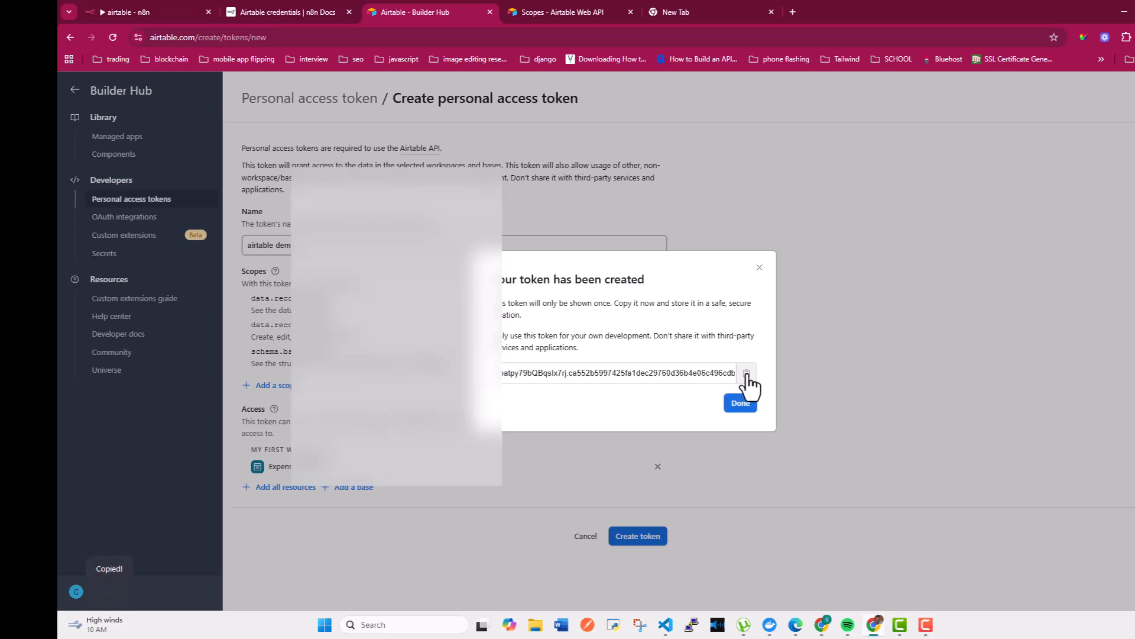
pyautogui.click(291, 6)
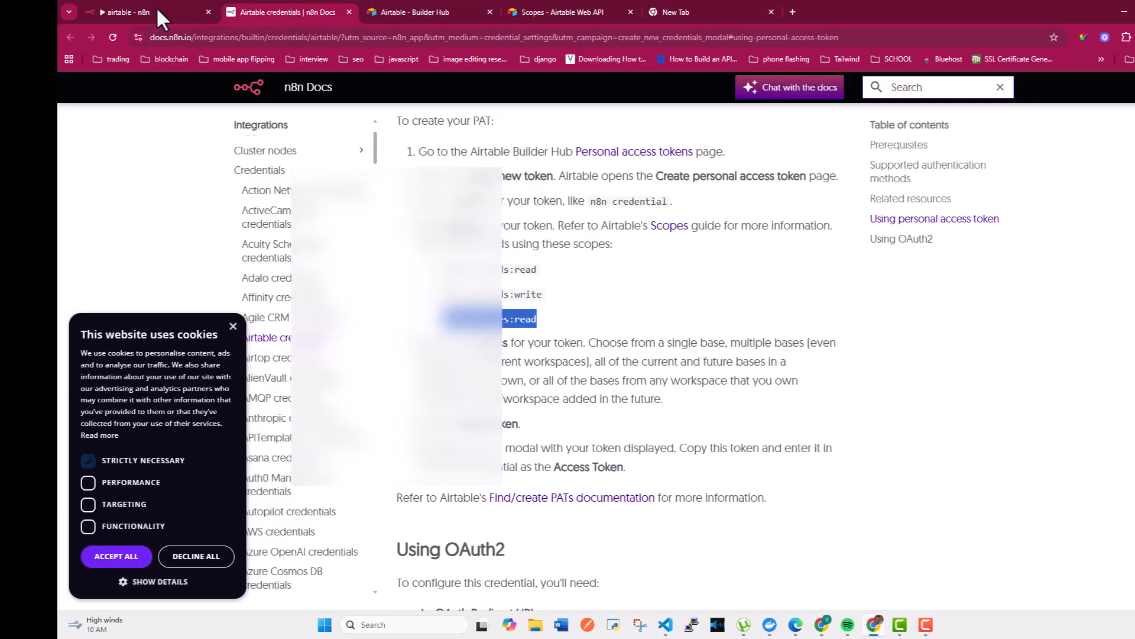
pyautogui.click(133, 9)
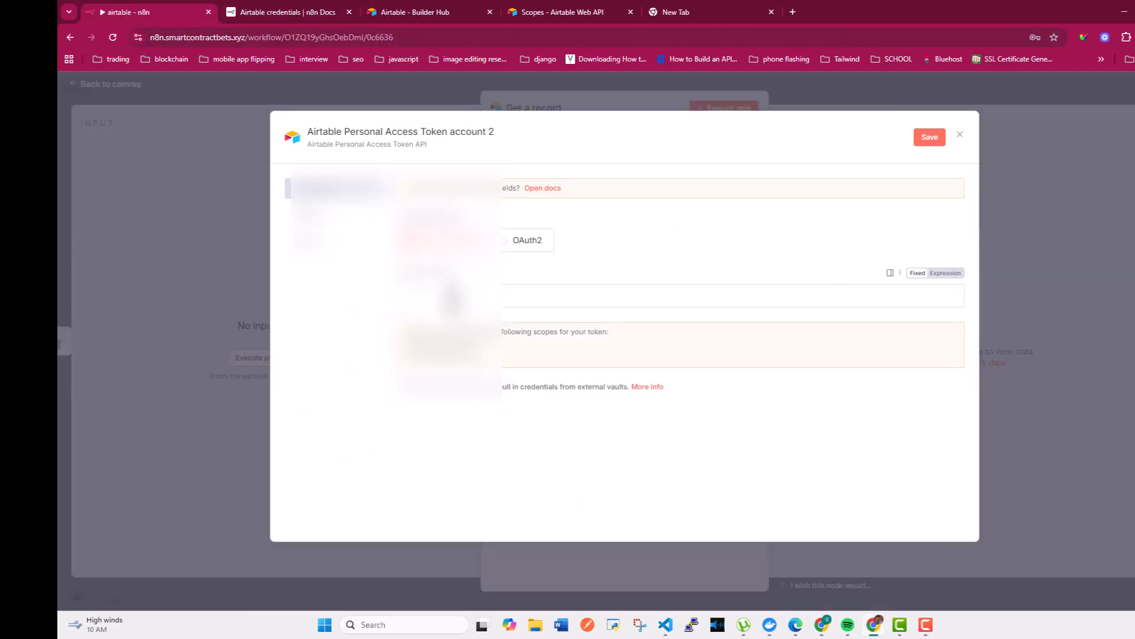
# Paste the new token into the Access Token field, save the credential, and close the dialog
pyautogui.click(453, 296)
pyautogui.rightClick(453, 296)
pyautogui.click(418, 295)
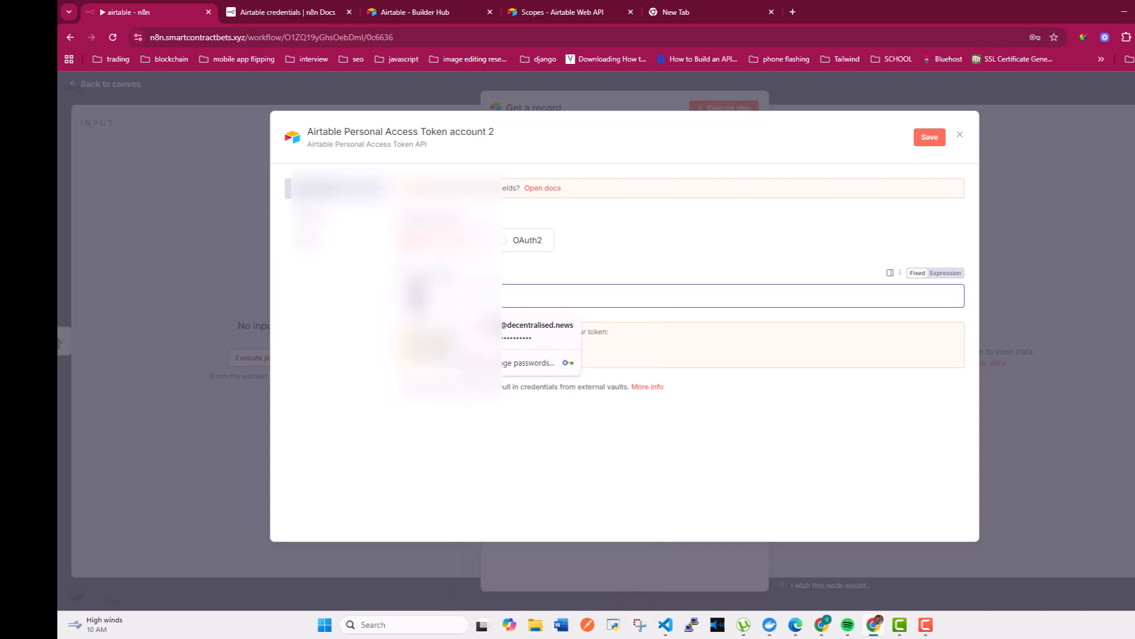
pyautogui.hotkey('ctrl', 'v')
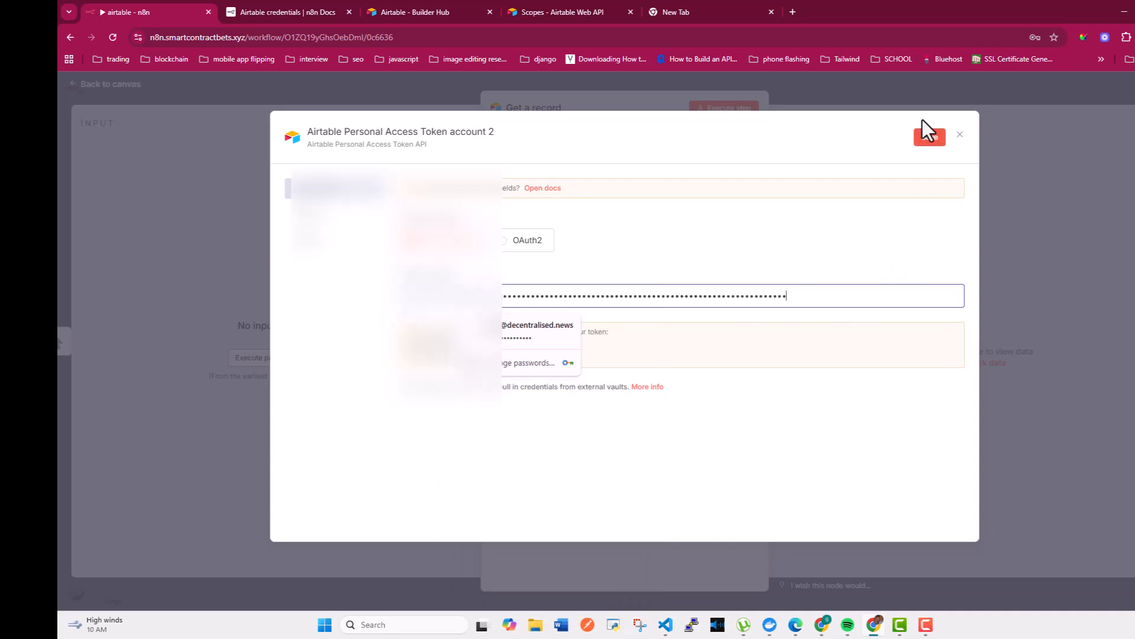
pyautogui.click(926, 138)
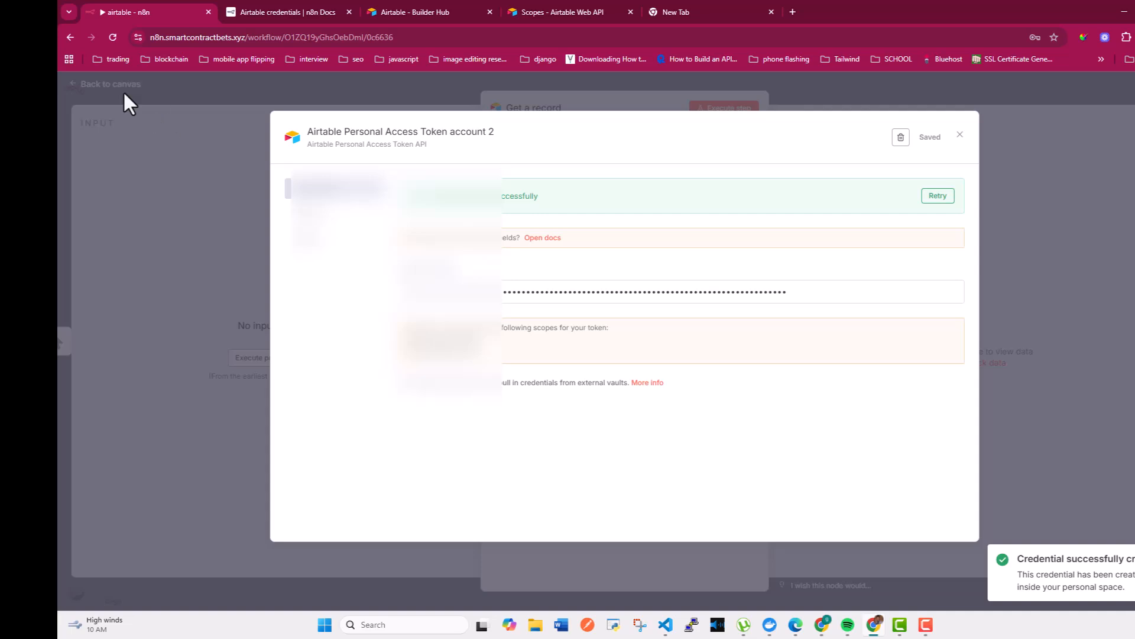
pyautogui.click(959, 137)
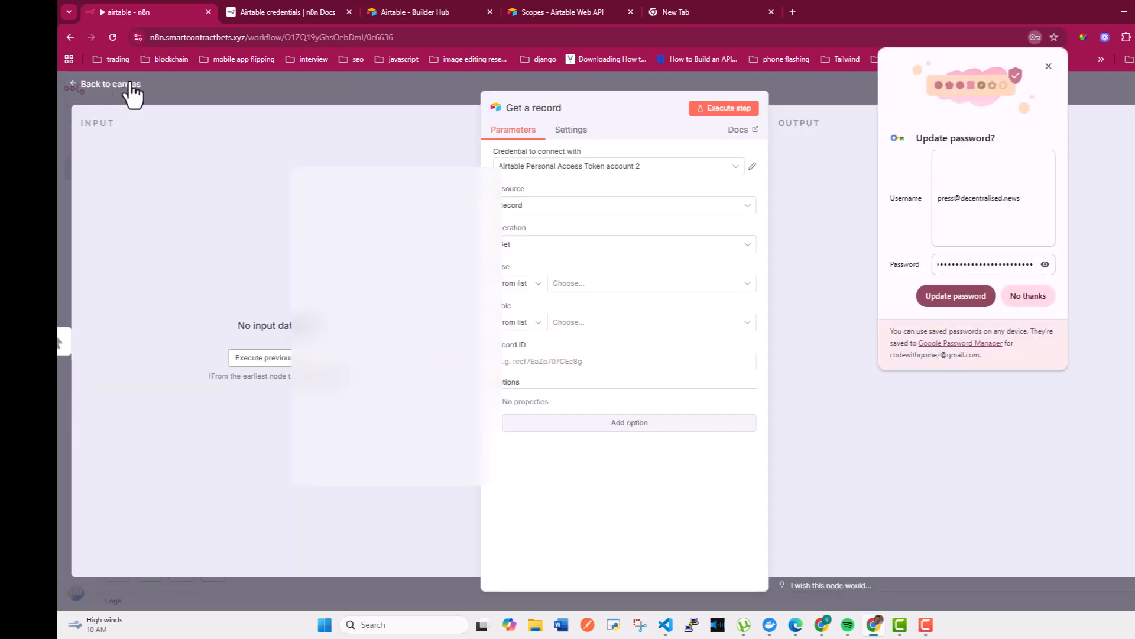
# Close the node panel, dismiss the browser password prompt, and save the workflow
pyautogui.press('Escape')
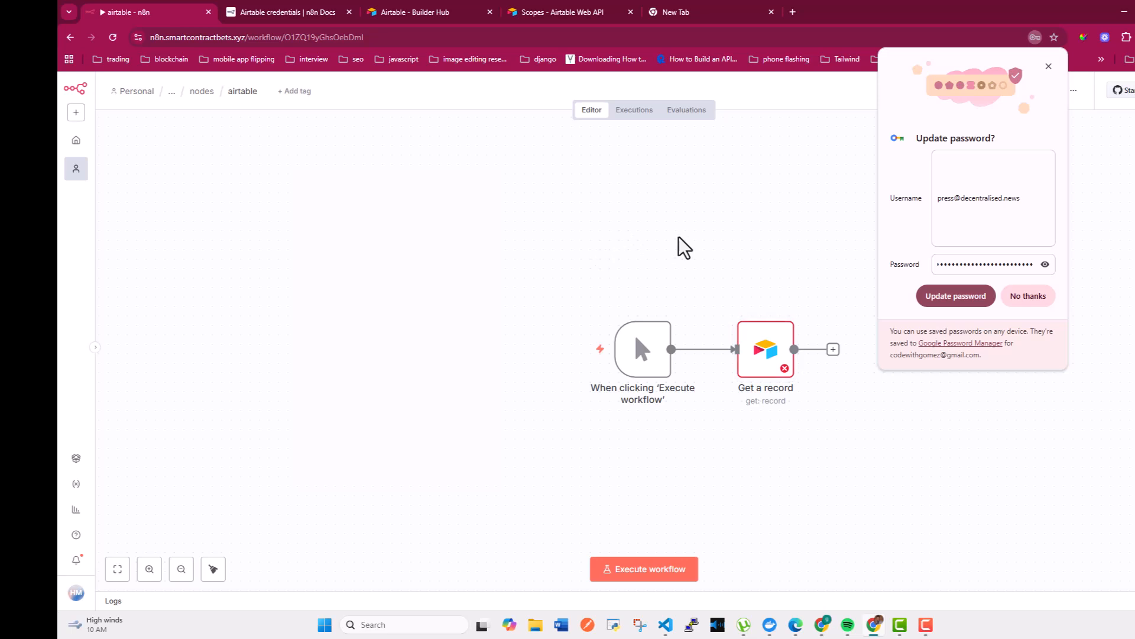
pyautogui.click(1049, 67)
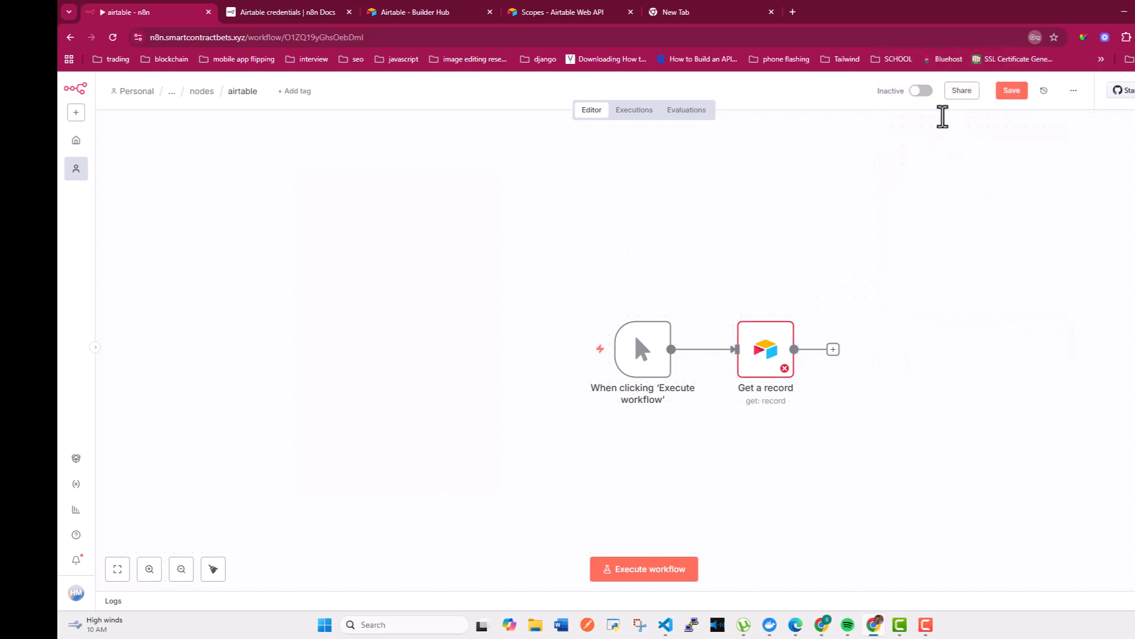
pyautogui.click(1009, 94)
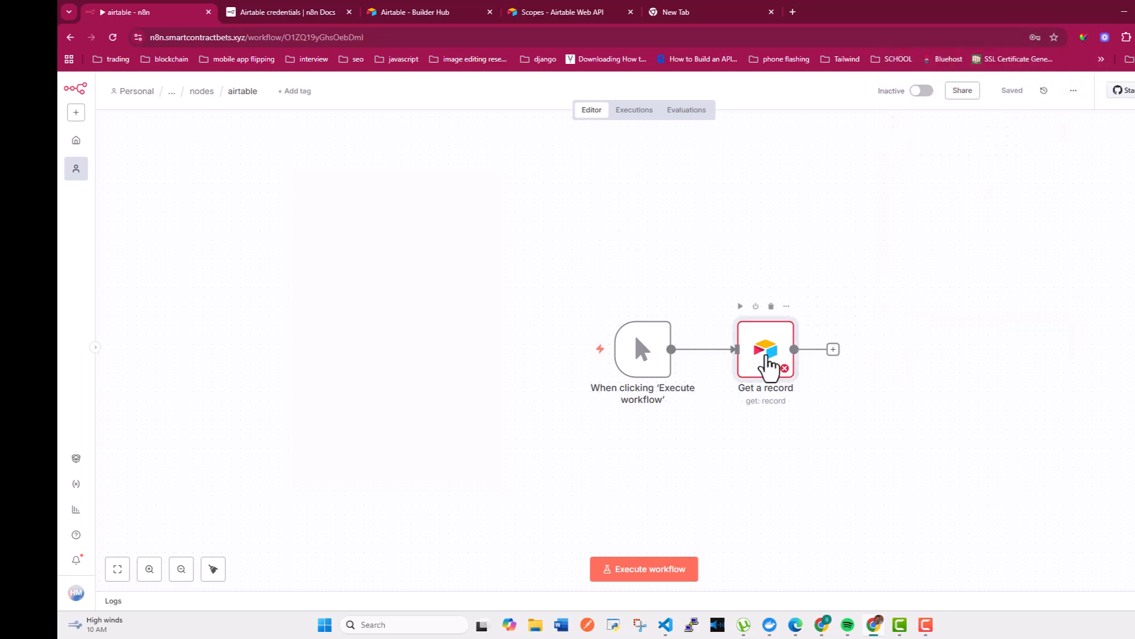
# Set the Get a record node's Base to Expenses Tracker
pyautogui.doubleClick(765, 362)
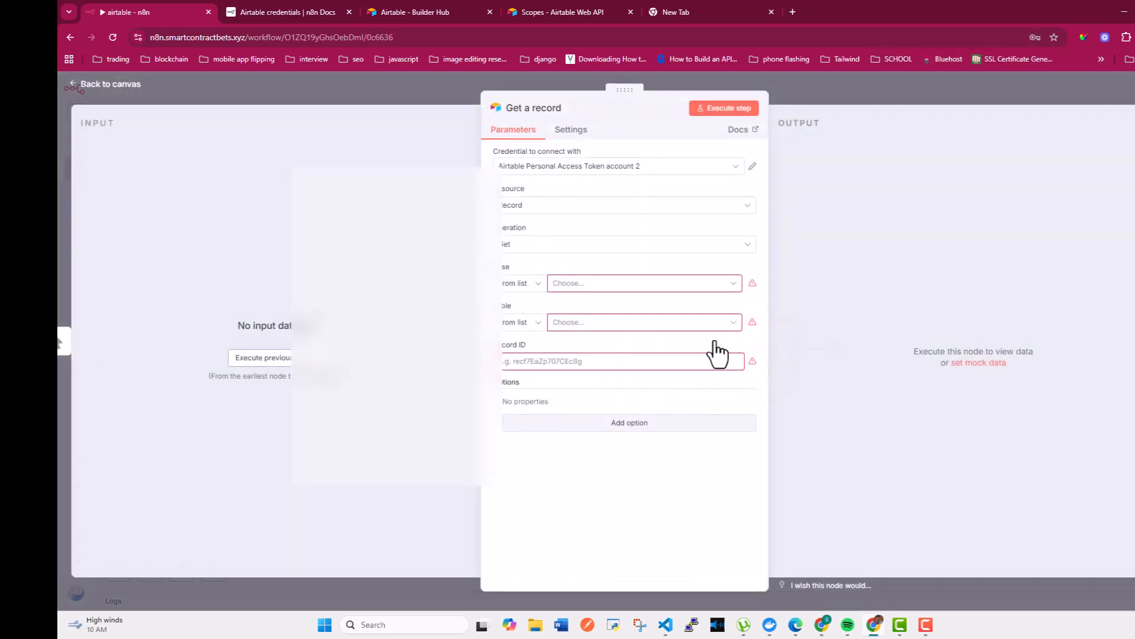
pyautogui.click(573, 285)
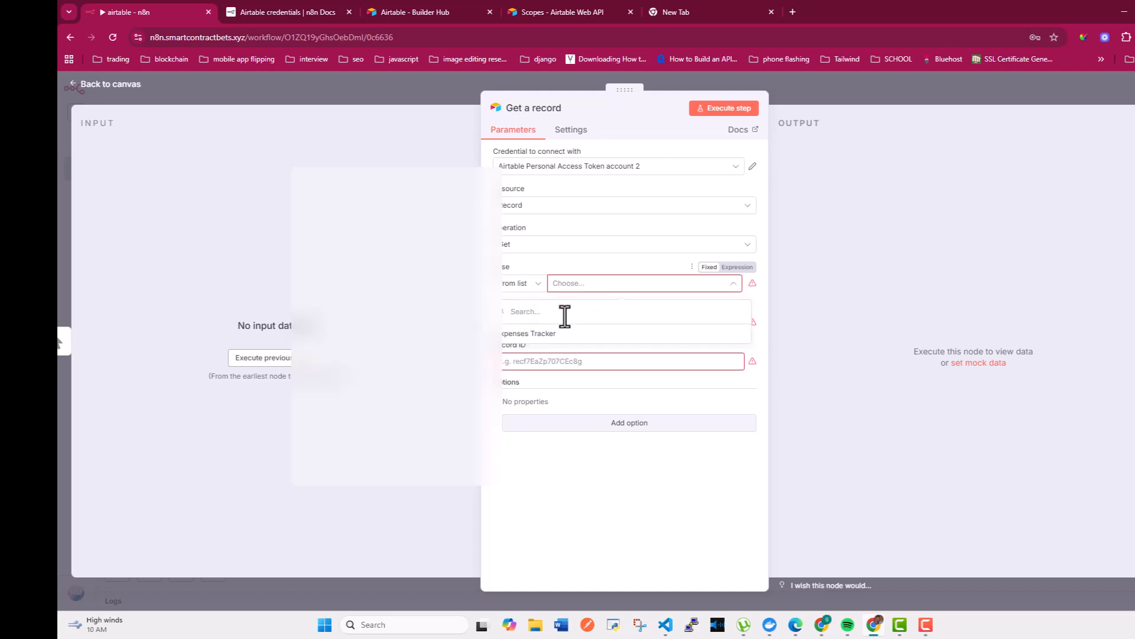
pyautogui.click(537, 334)
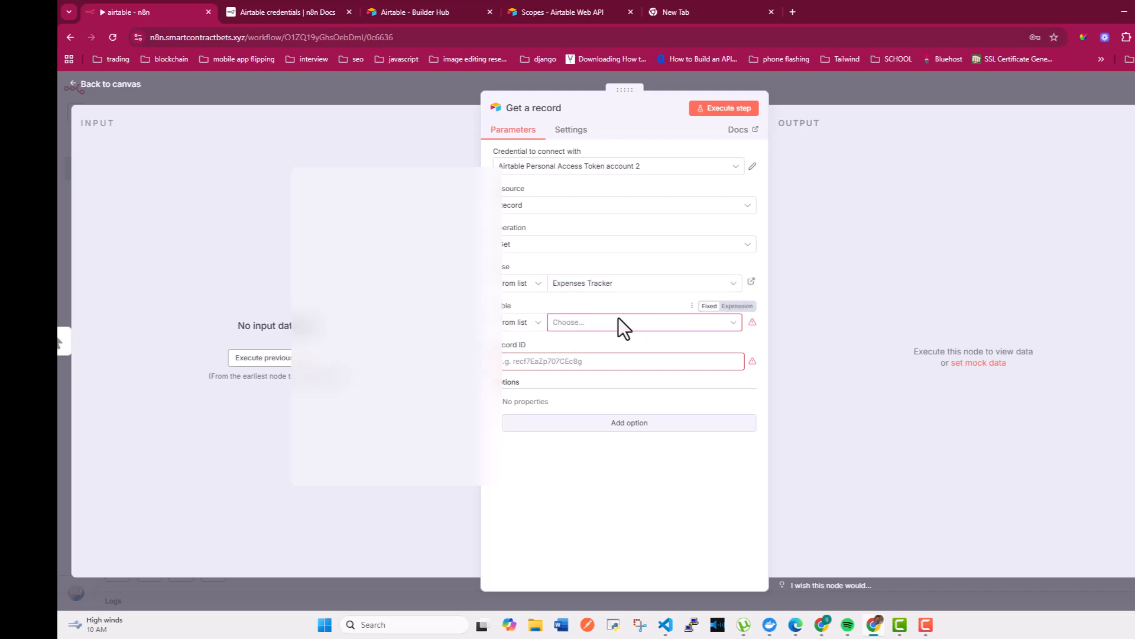
pyautogui.click(540, 245)
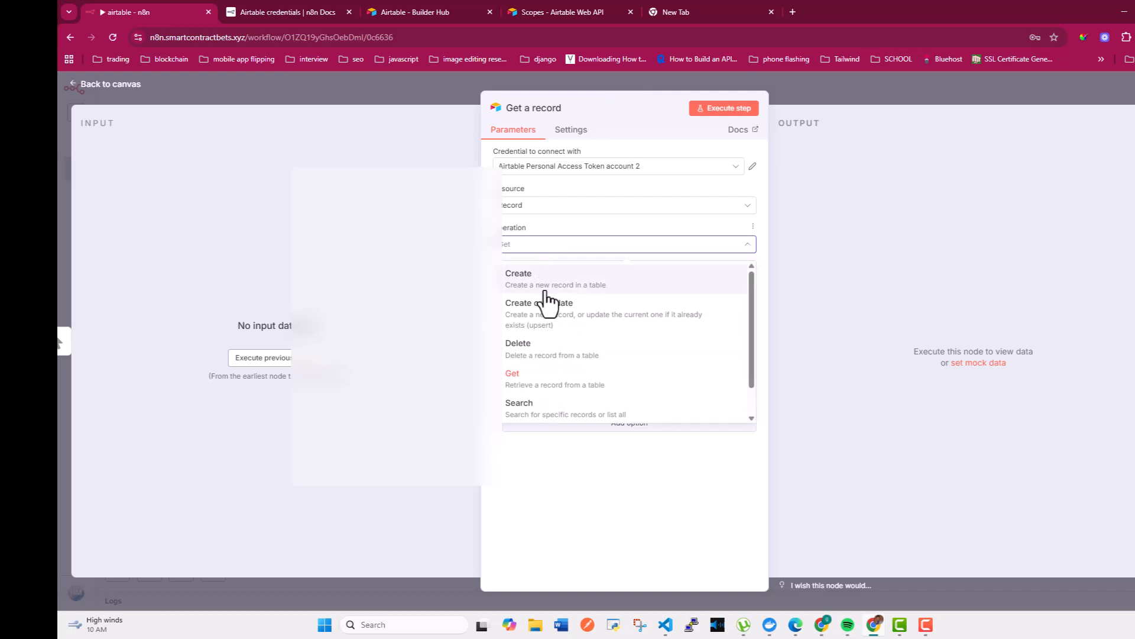
# Set the Airtable node to Search the Transactions table, run it, and scroll the 128 returned records
pyautogui.click(525, 417)
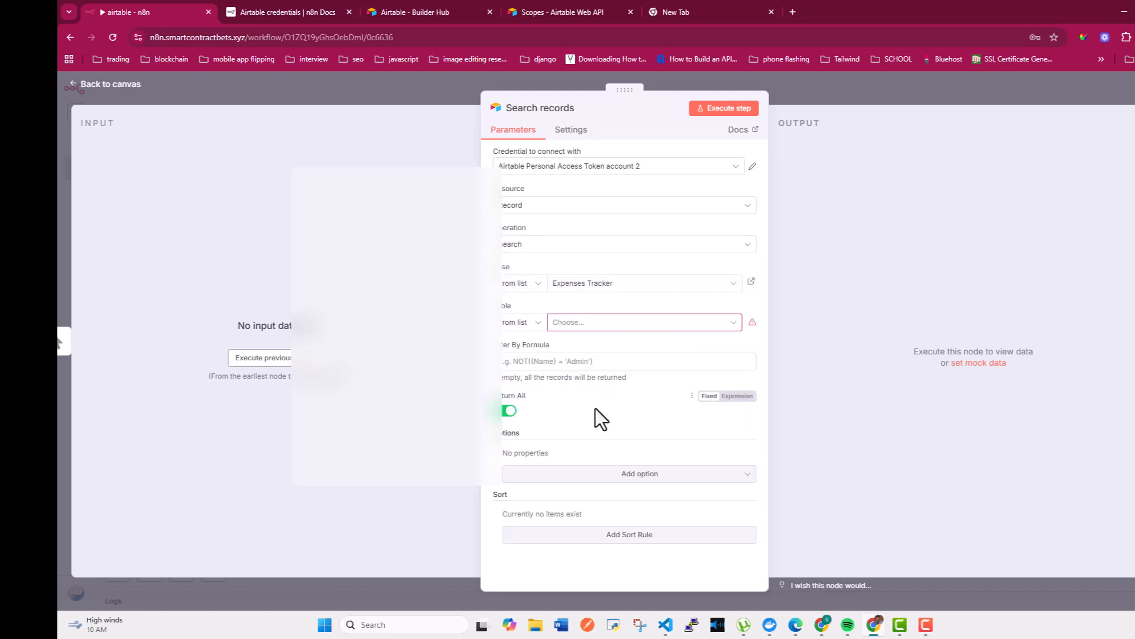
pyautogui.click(564, 324)
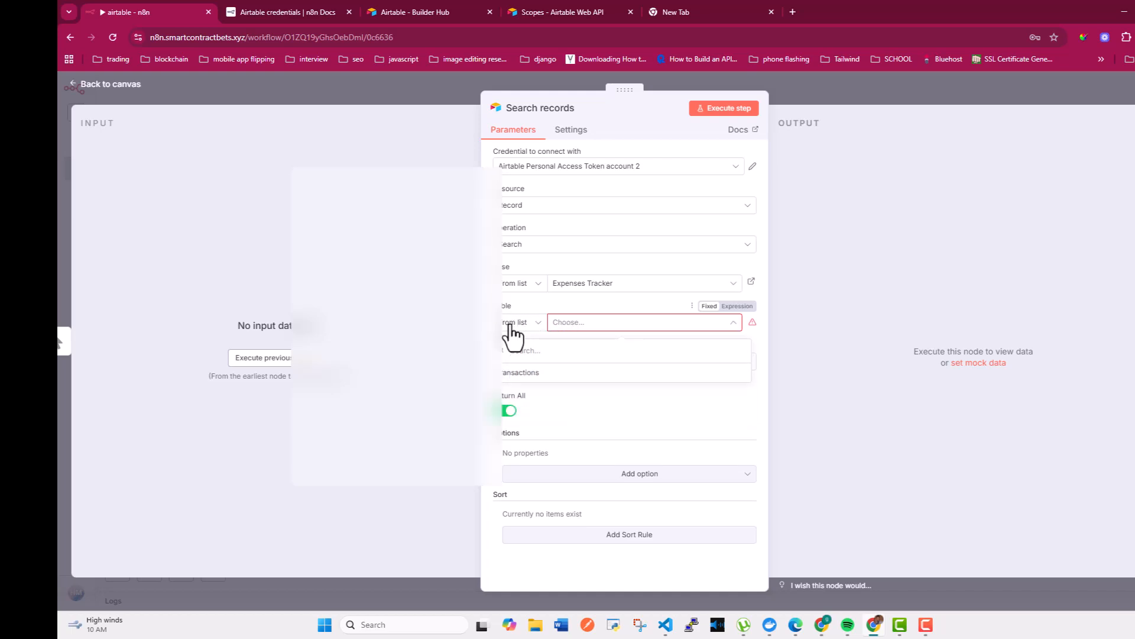
pyautogui.click(521, 374)
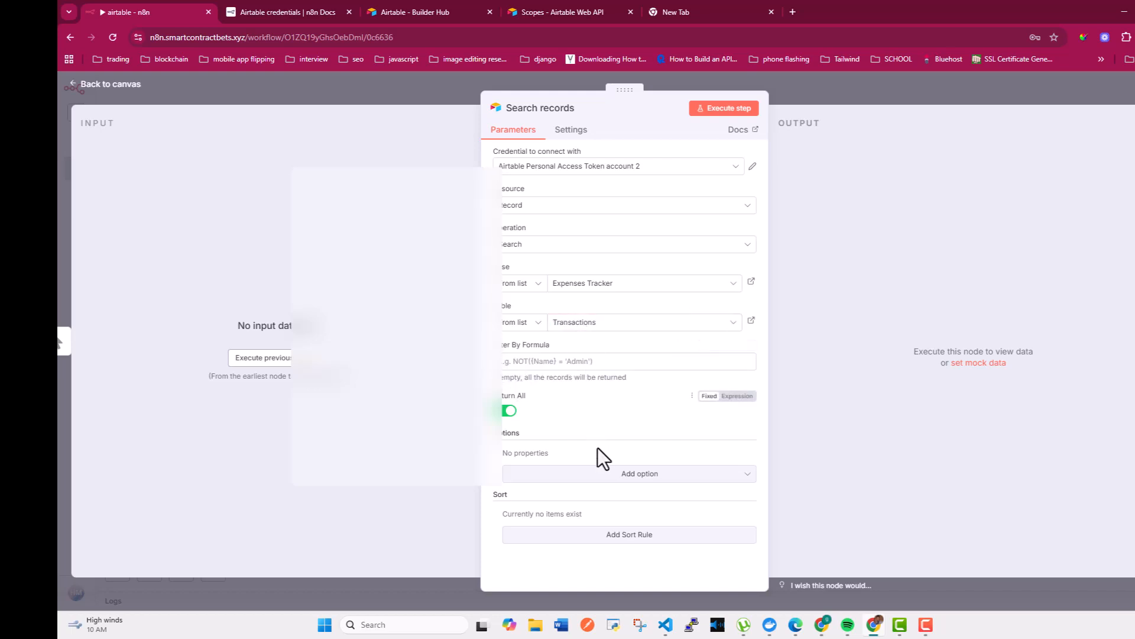
pyautogui.click(709, 109)
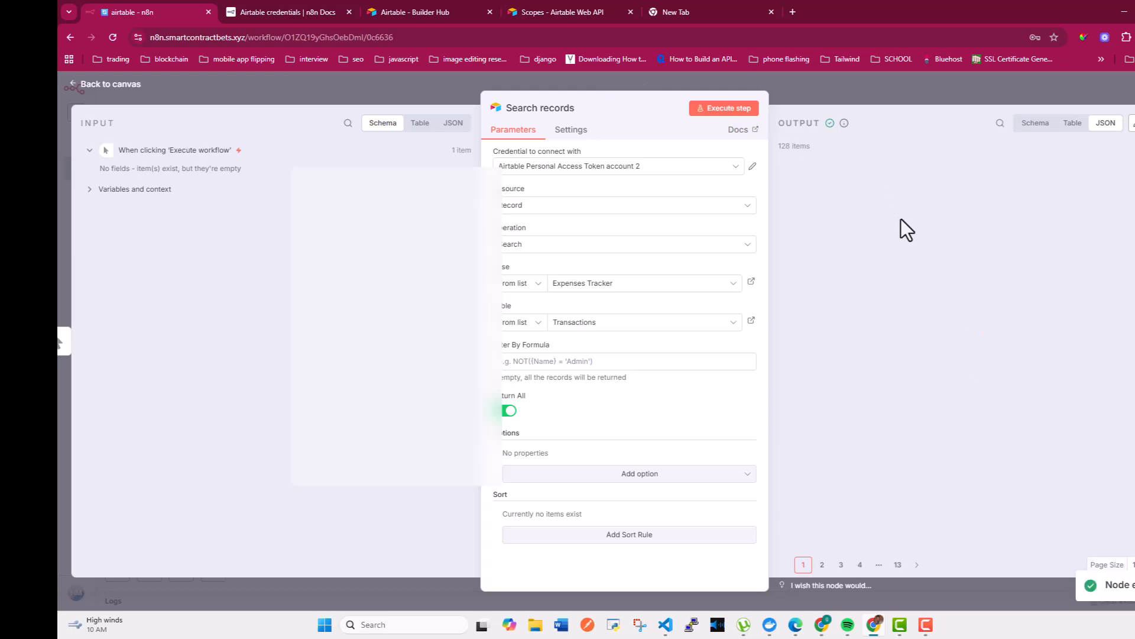
pyautogui.scroll(-10, 871, 221)
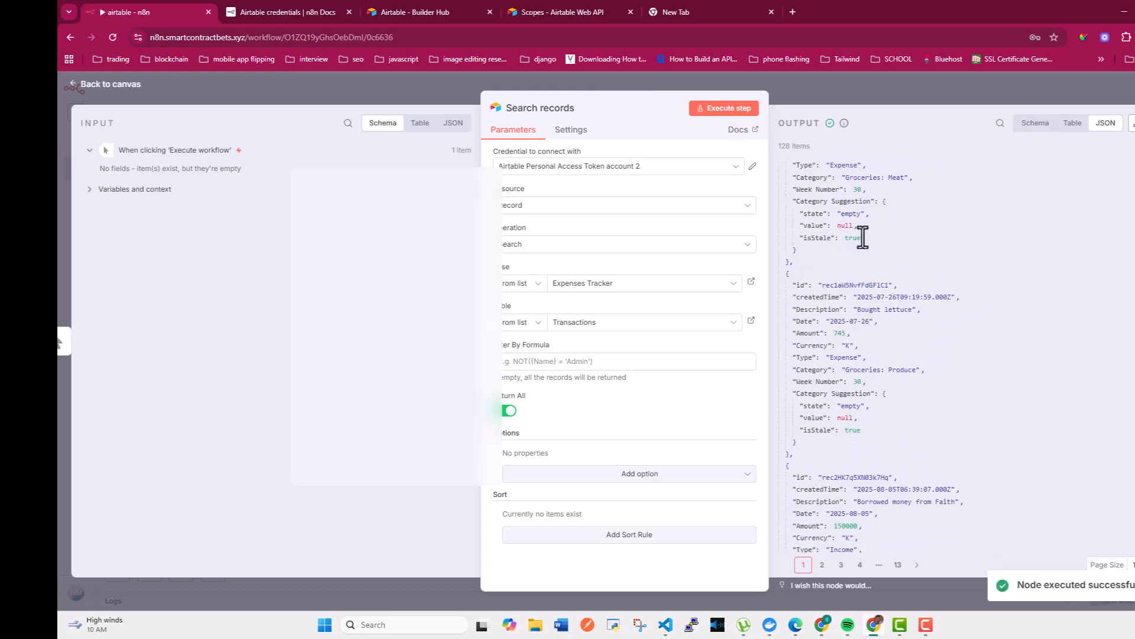
pyautogui.scroll(-3, 863, 237)
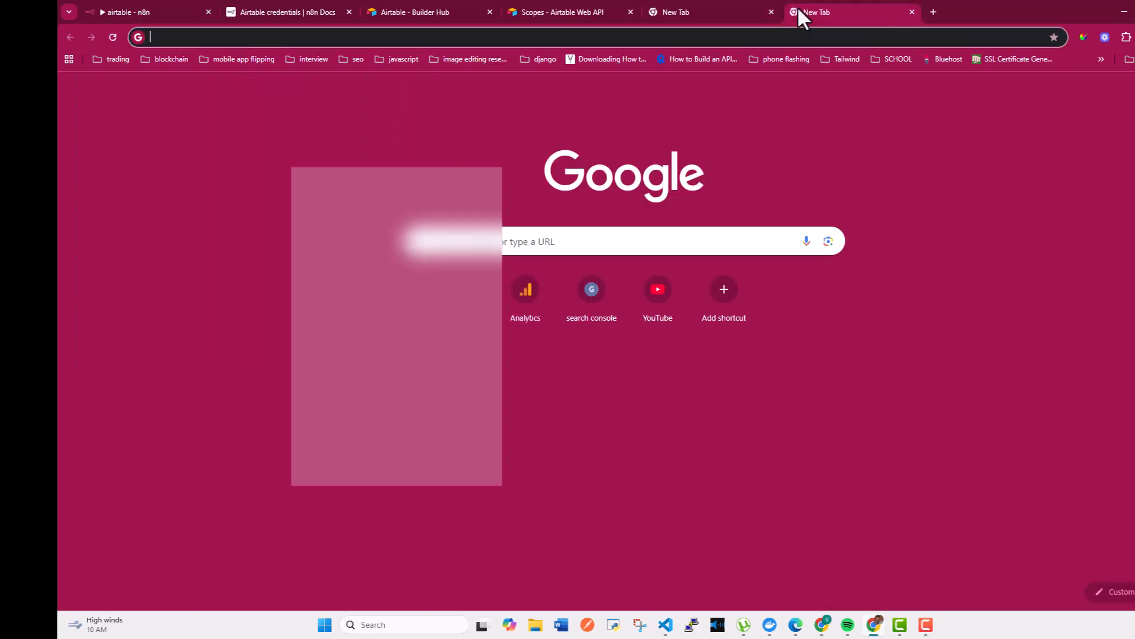
# Go to airtable.com and open the Expenses Tracker base from the home page
pyautogui.write('ai')
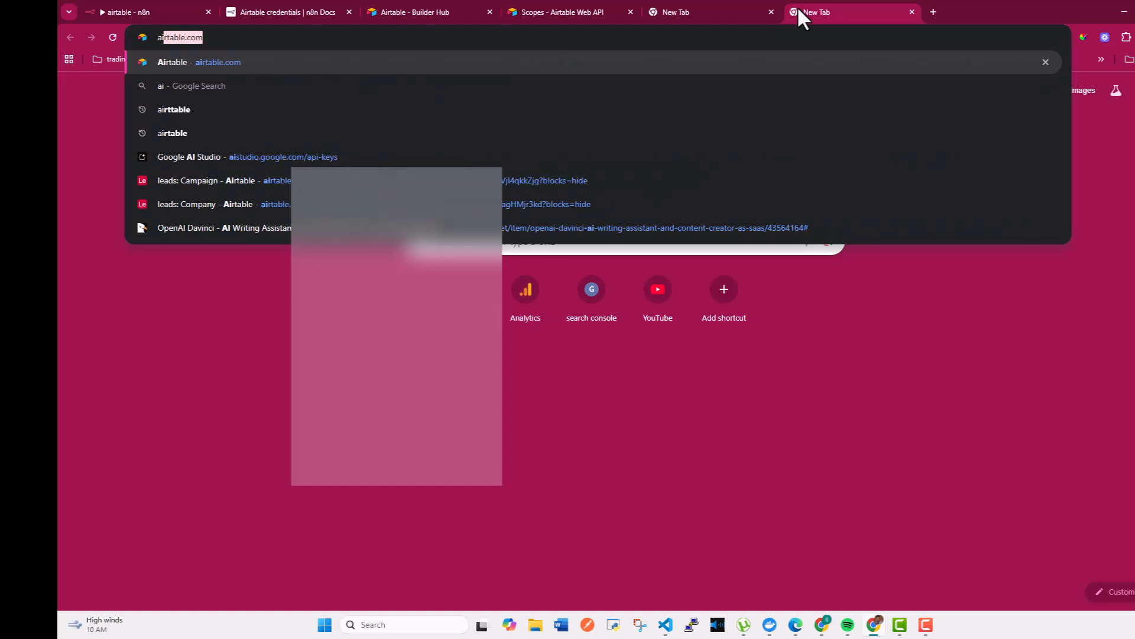
pyautogui.press('Return')
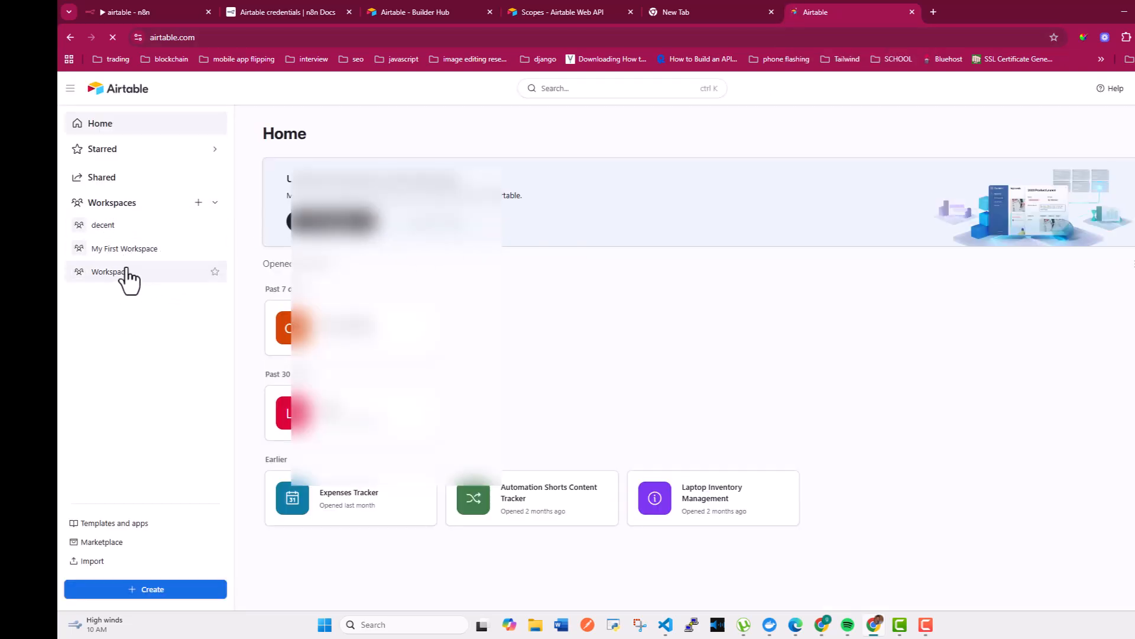
pyautogui.click(343, 496)
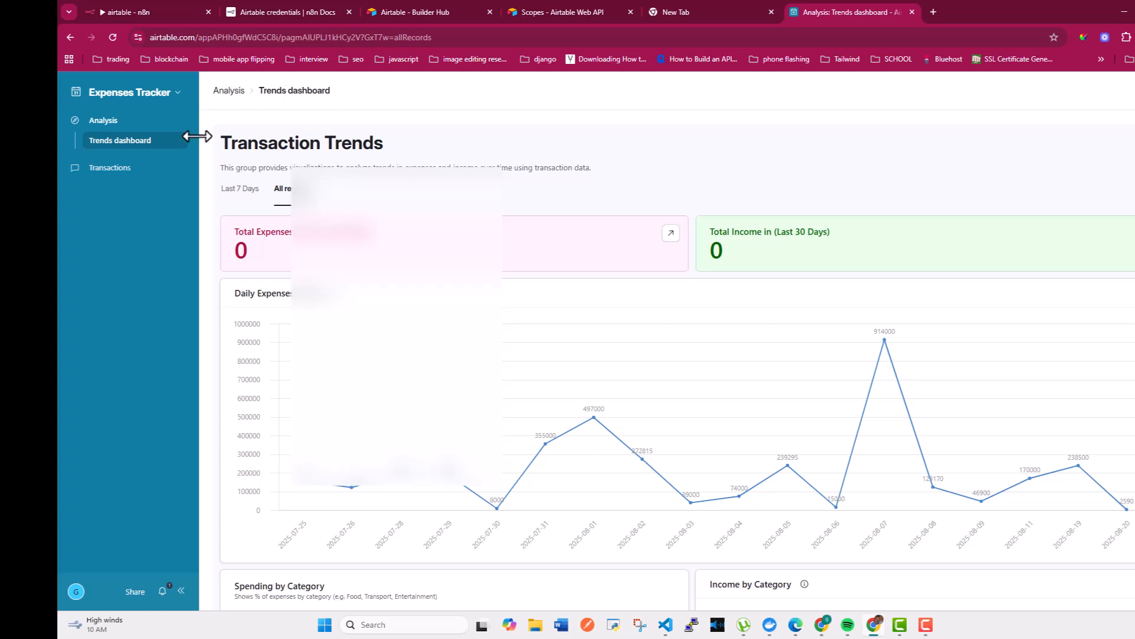
# Choose View data from the Expenses Tracker base menu to show its Transactions table
pyautogui.click(171, 95)
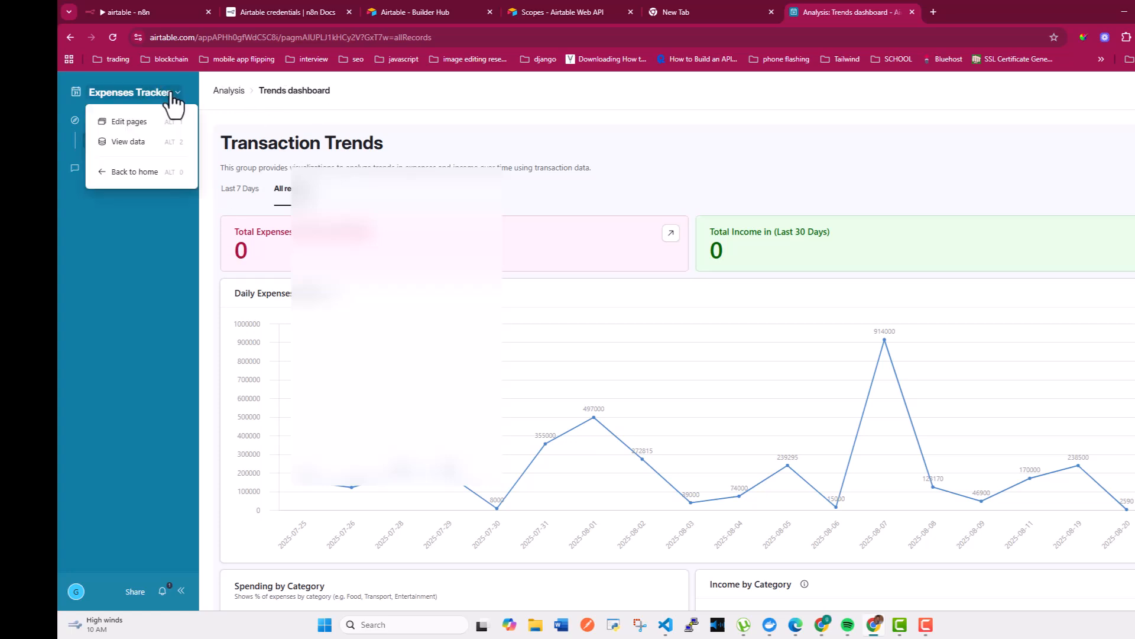
pyautogui.click(118, 144)
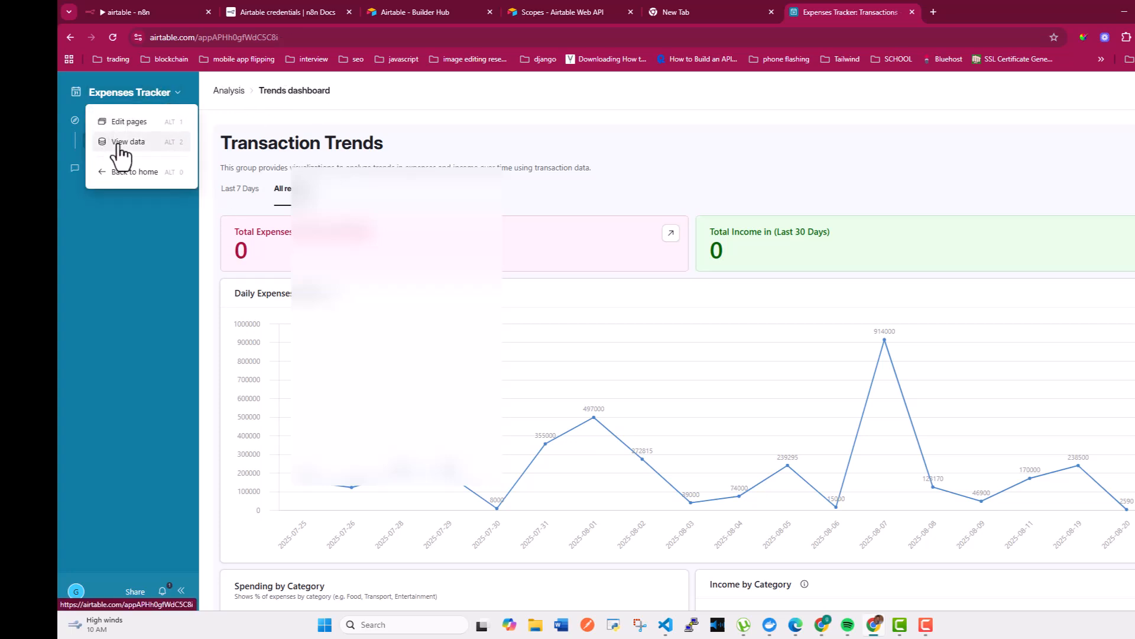